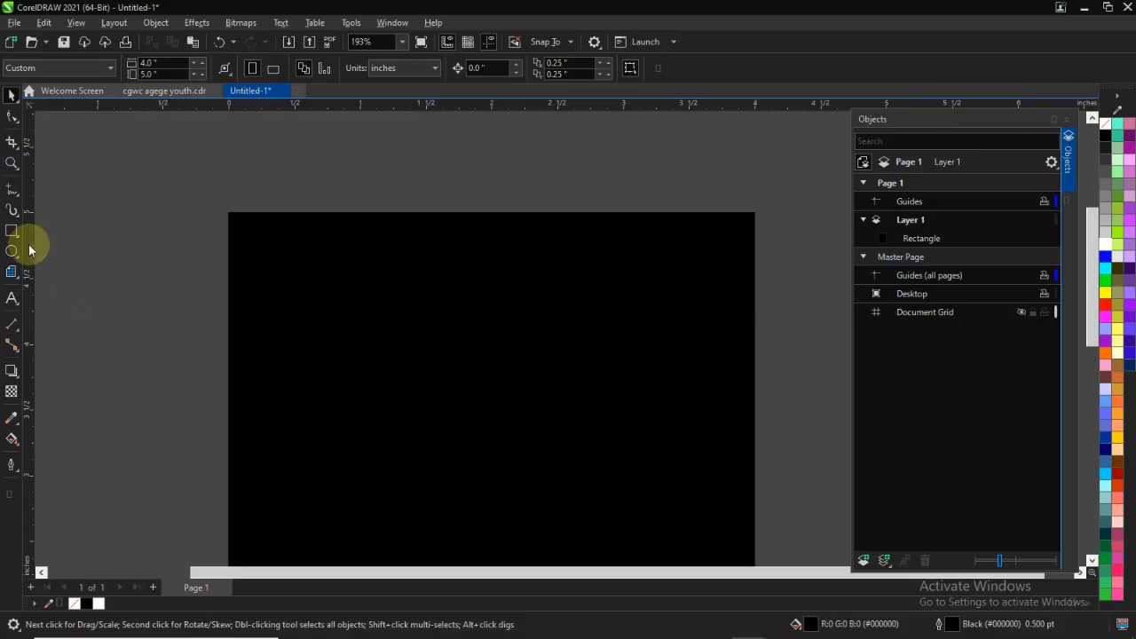
- Type 'goodbye' as artistic text on the black page and bring up Change Case for it
left_click(13, 298)
scroll(464, 414, "up", 2)
left_click(146, 248)
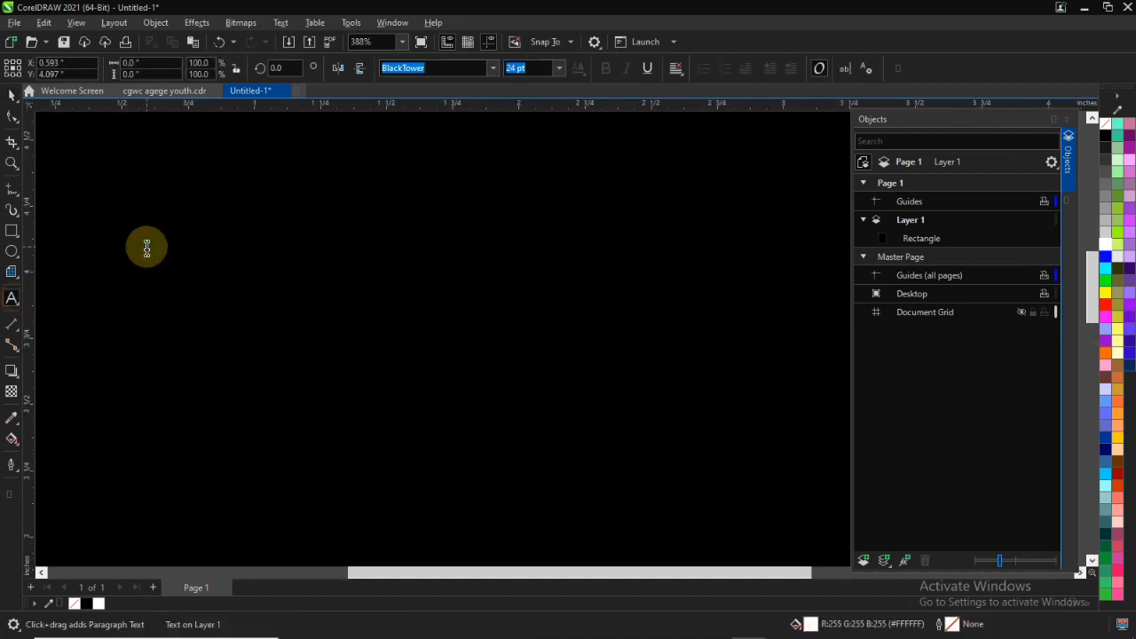
type("goo")
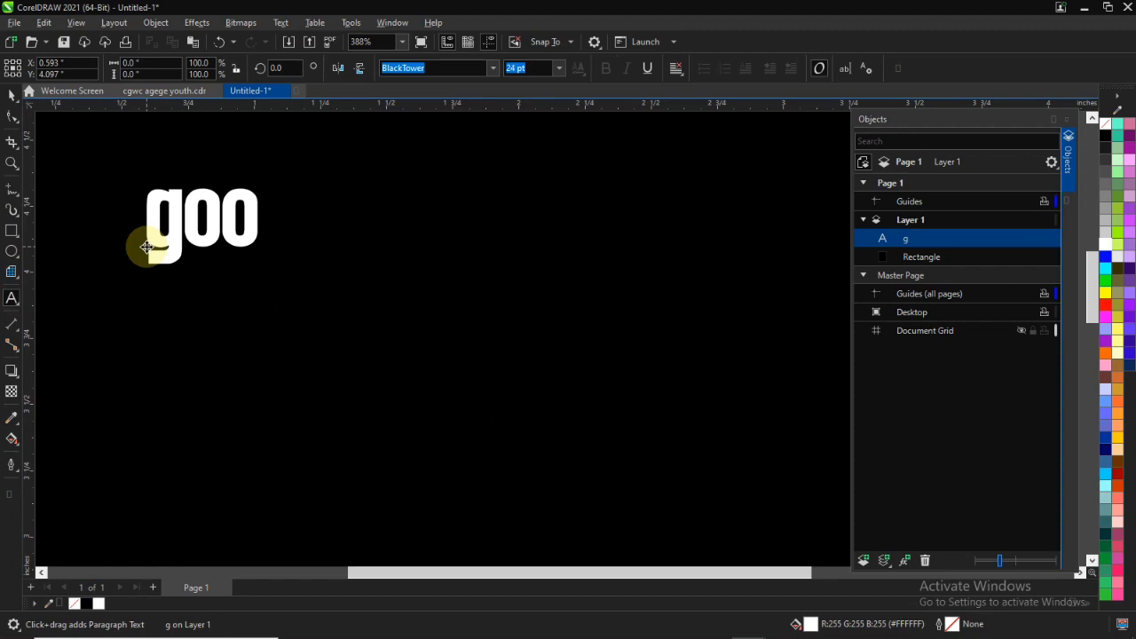
type("dbye")
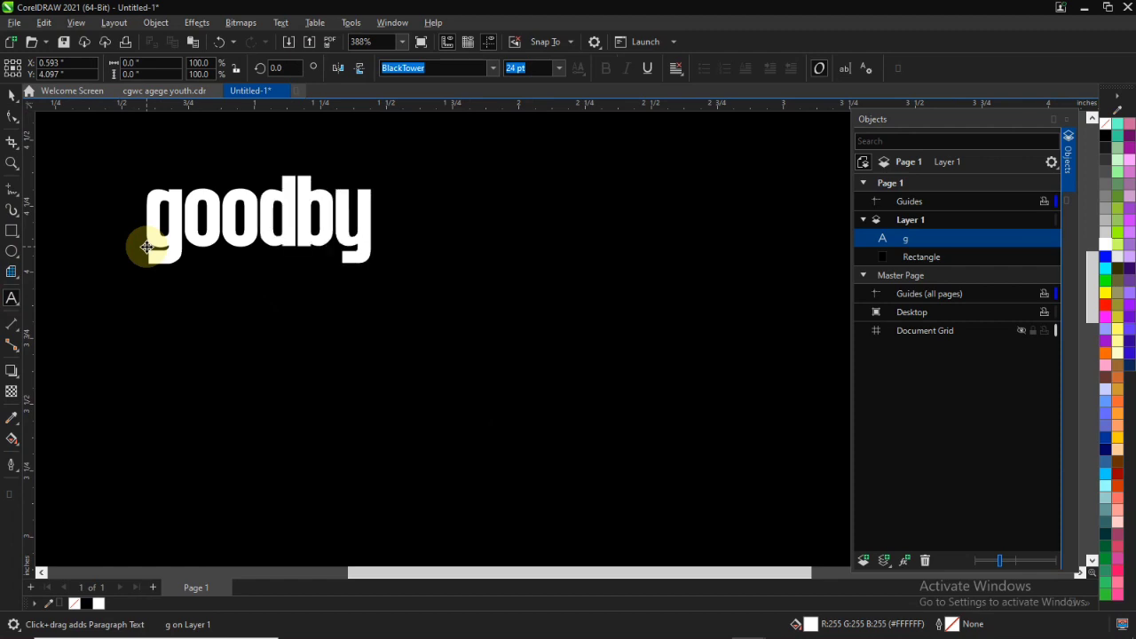
key("ctrl+a")
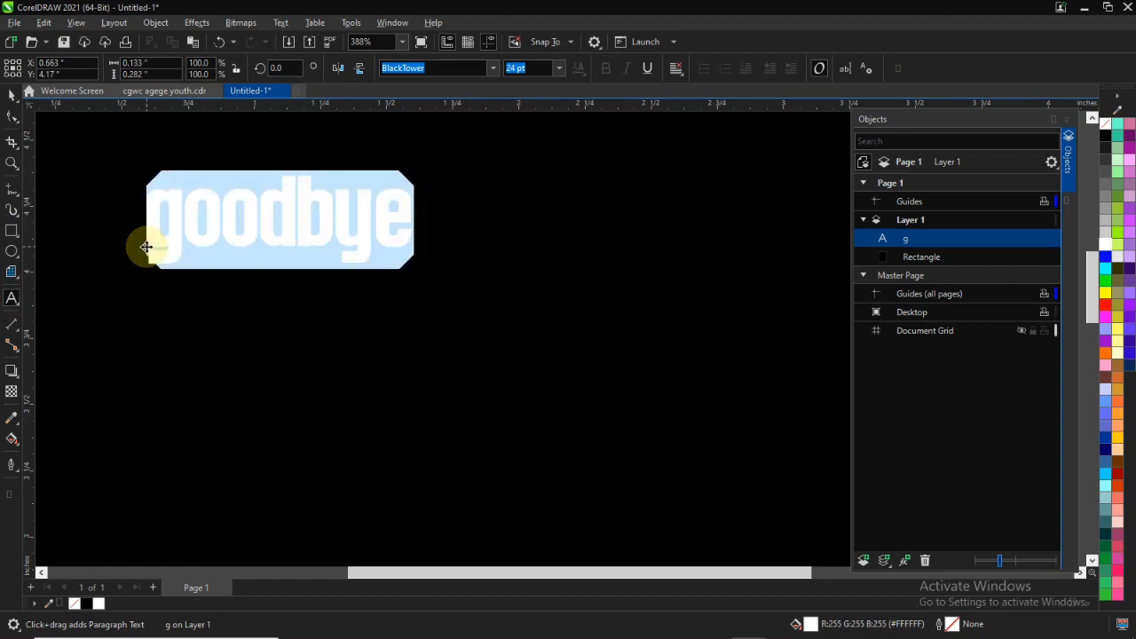
key("shift+F3")
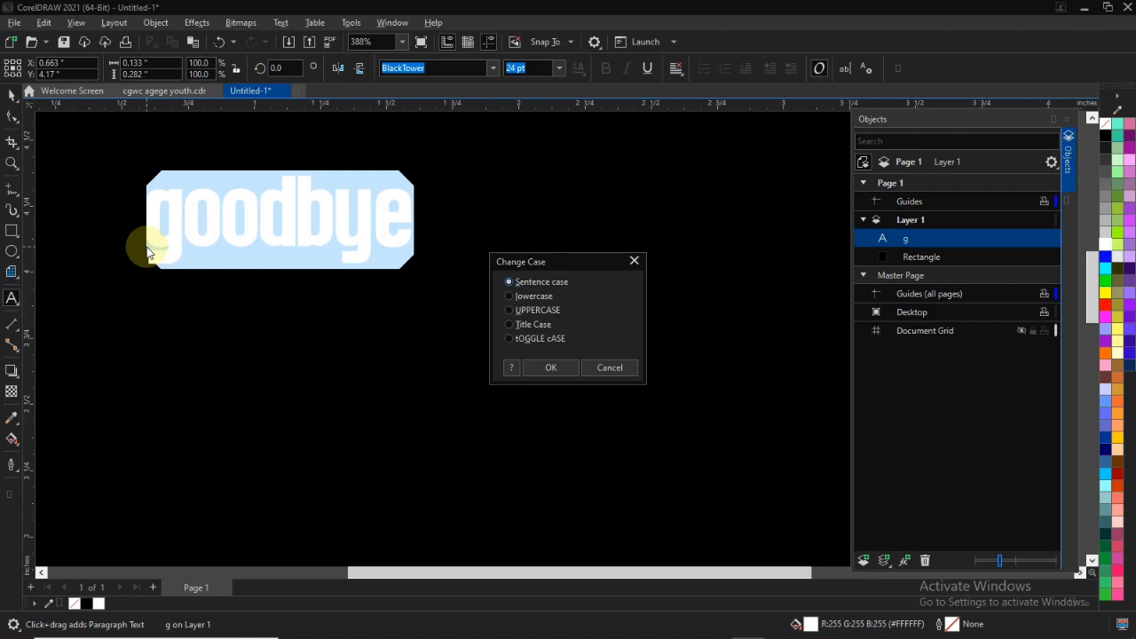
- Apply UPPERCASE so the text reads GOODBYE, then select it with the Pick tool
left_click(534, 311)
left_click(549, 366)
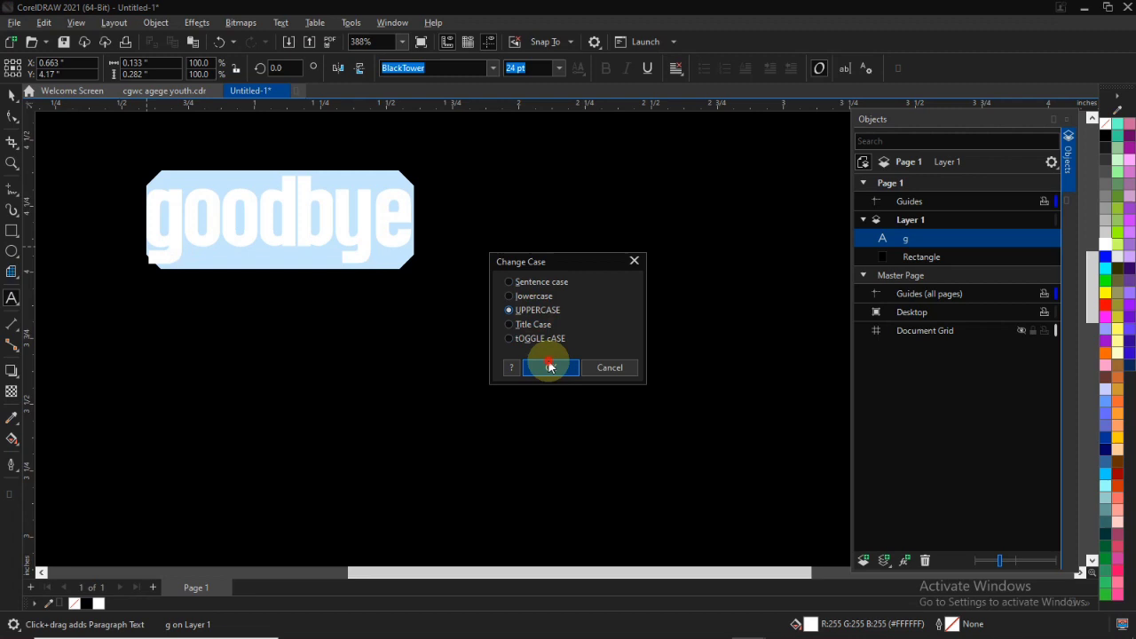
left_click(281, 22)
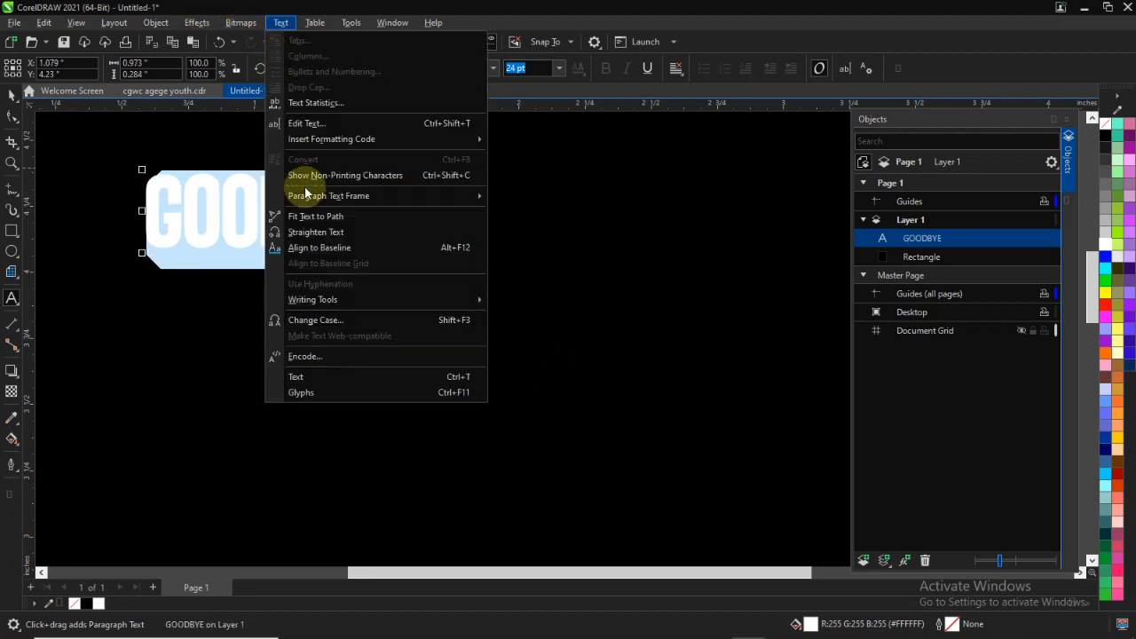
left_click(318, 319)
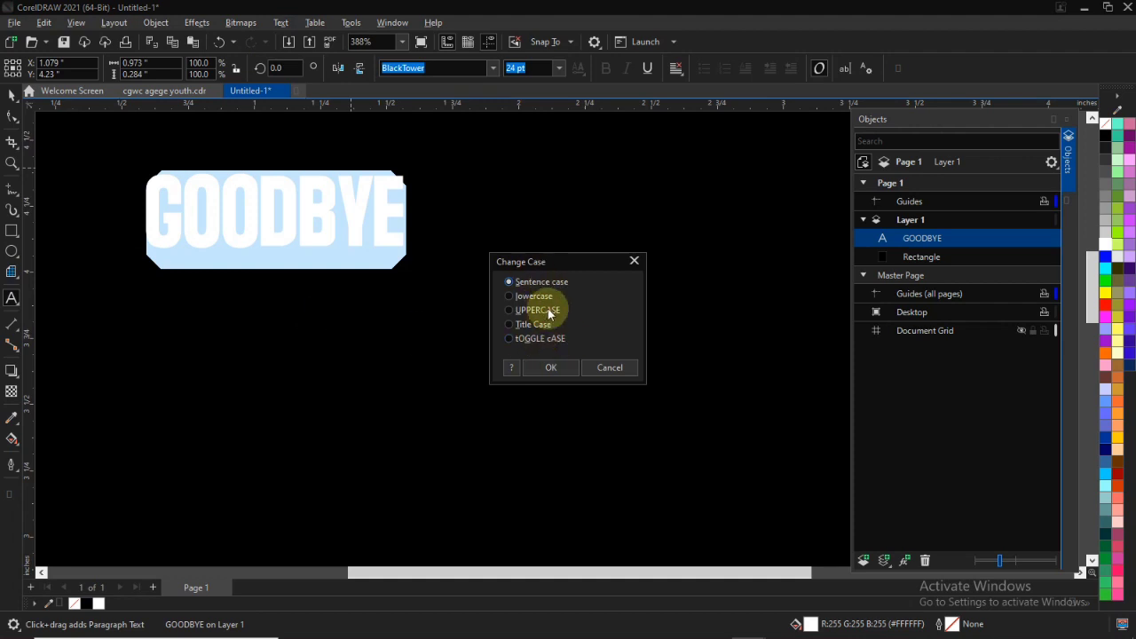
left_click(605, 366)
left_click(10, 94)
- Scale GOODBYE up to about 64.4 pt, nudge it slightly up-right, and keep the BlackTower font
scroll(355, 266, "down", 2)
scroll(364, 263, "down", 2)
left_click_drag(393, 260, 578, 393)
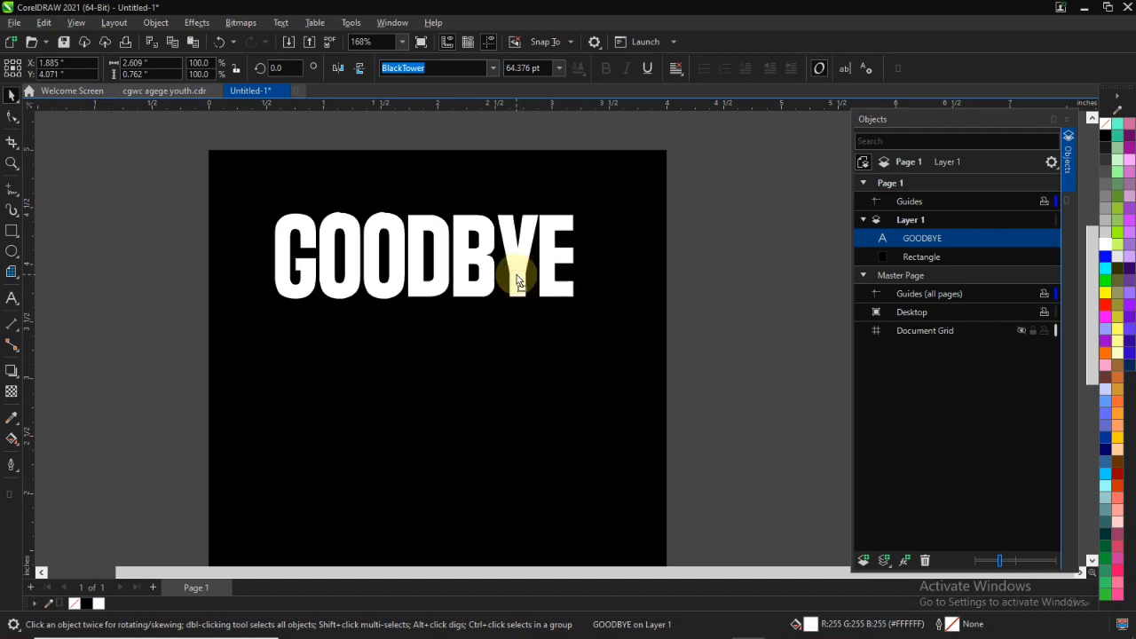
left_click_drag(518, 280, 523, 275)
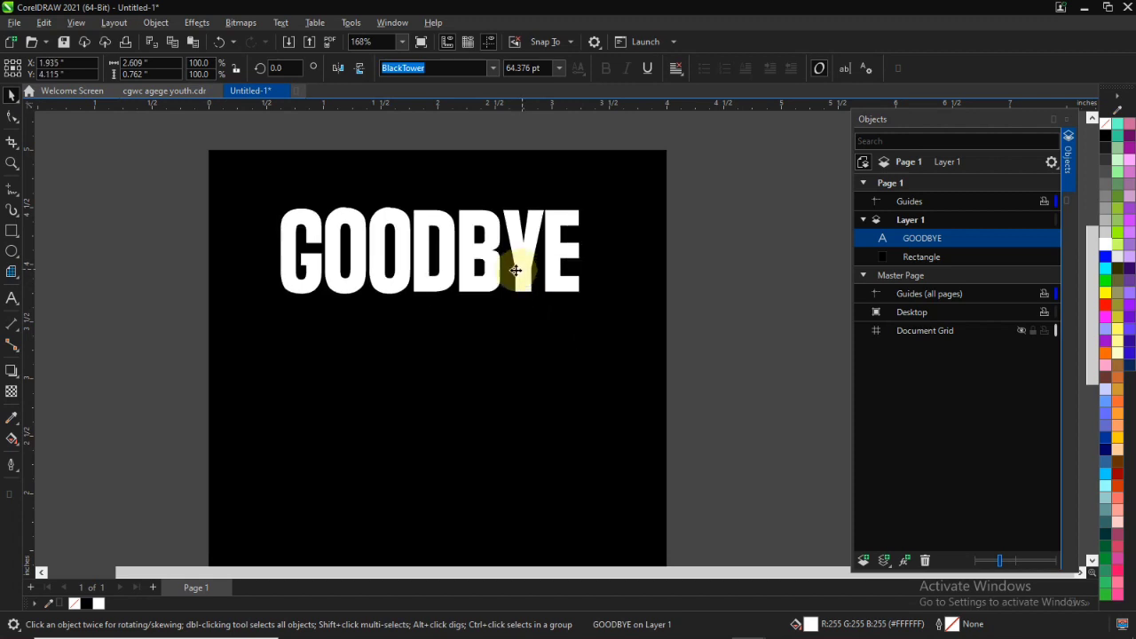
left_click(495, 68)
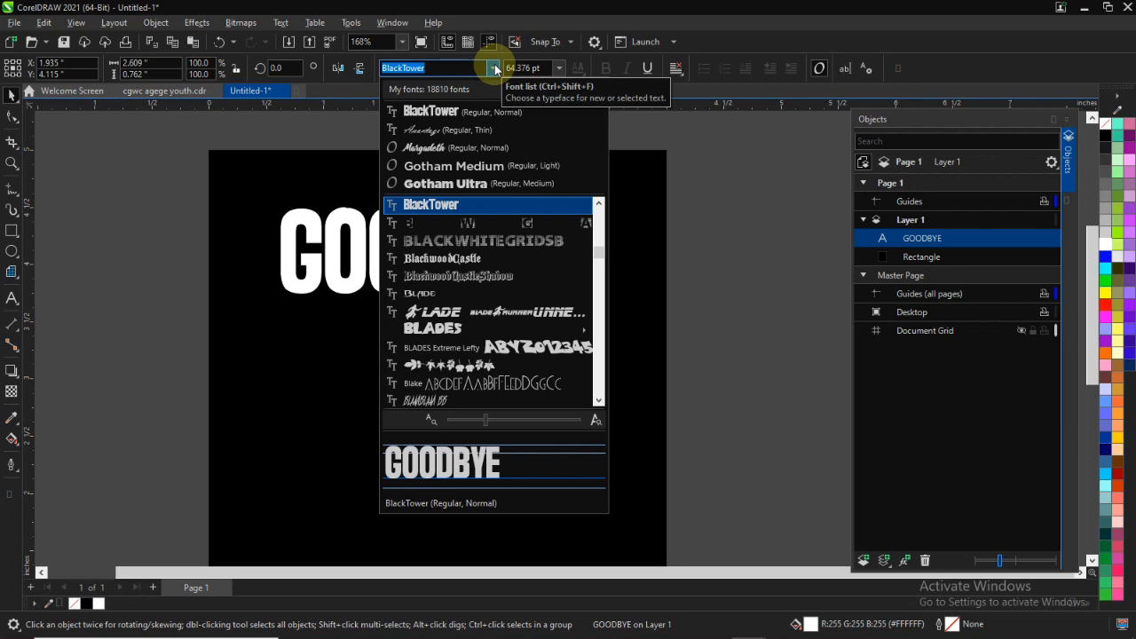
left_click(440, 116)
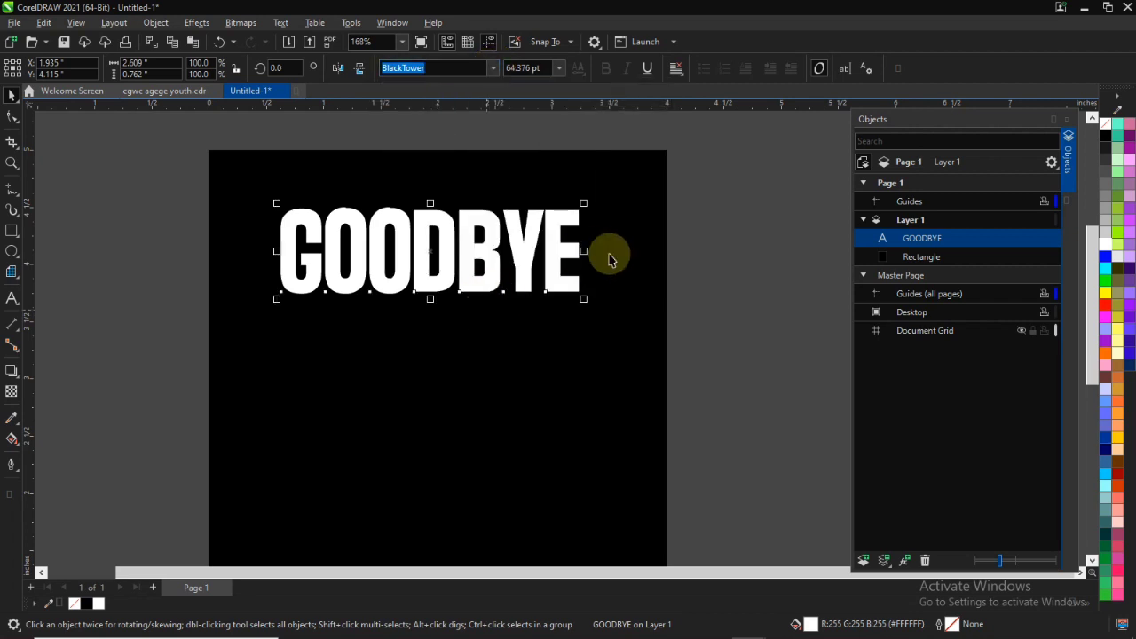
- Centre GOODBYE horizontally on the black rectangle with the C align shortcut
scroll(323, 306, "up", 2)
scroll(406, 303, "up", 1)
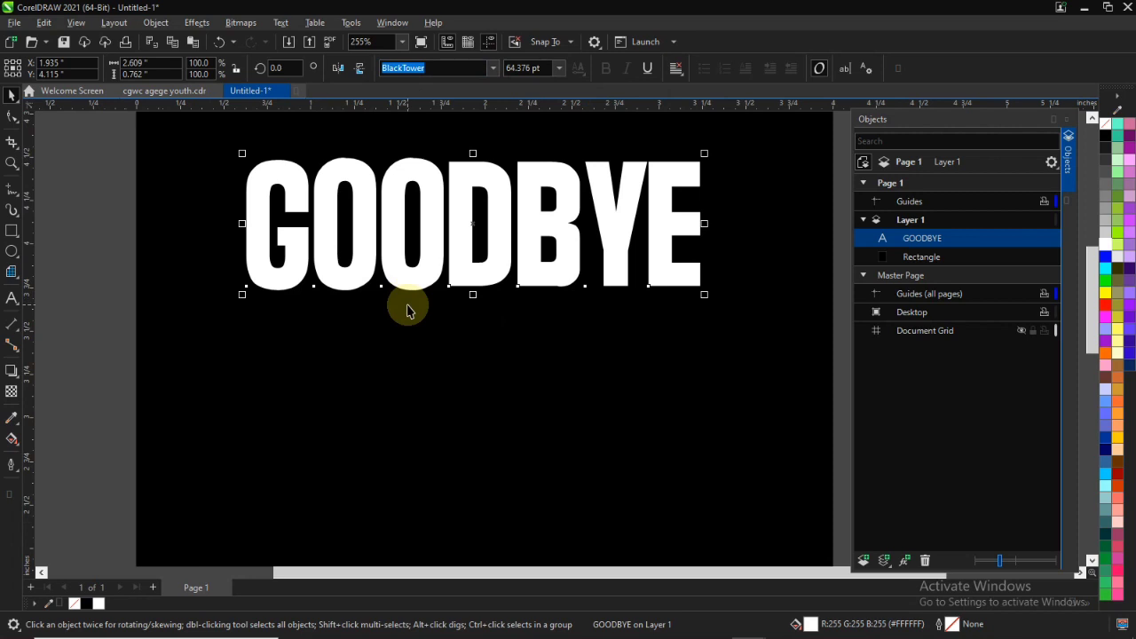
left_click(432, 346, "shift")
key("c")
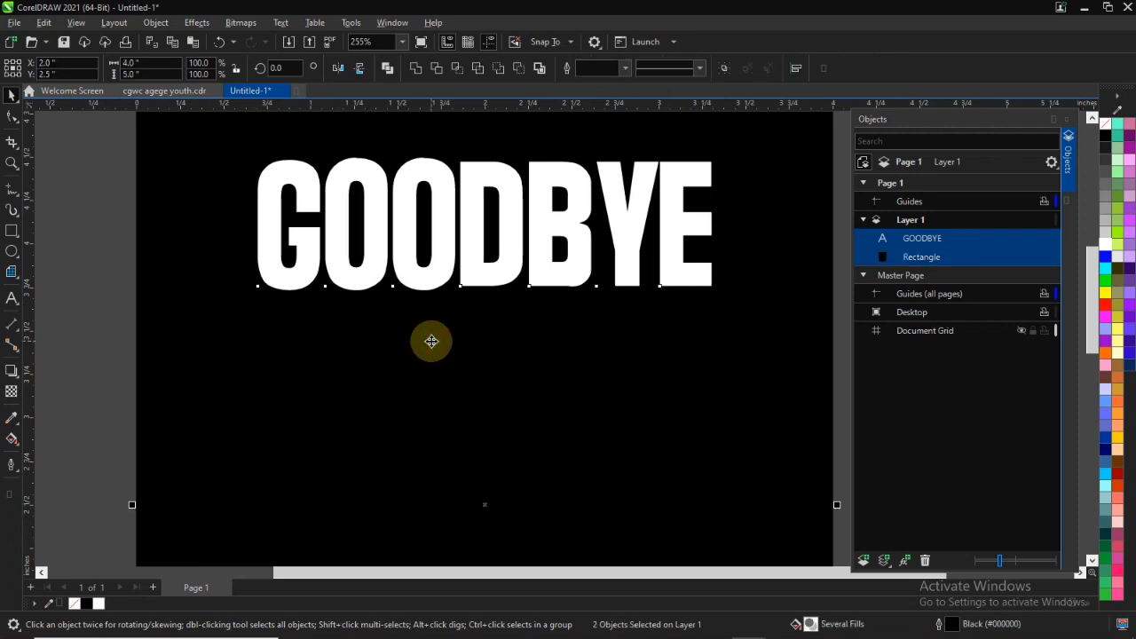
left_click(114, 193)
- Convert the GOODBYE text to curves
scroll(502, 241, "down", 3)
scroll(506, 222, "up", 2)
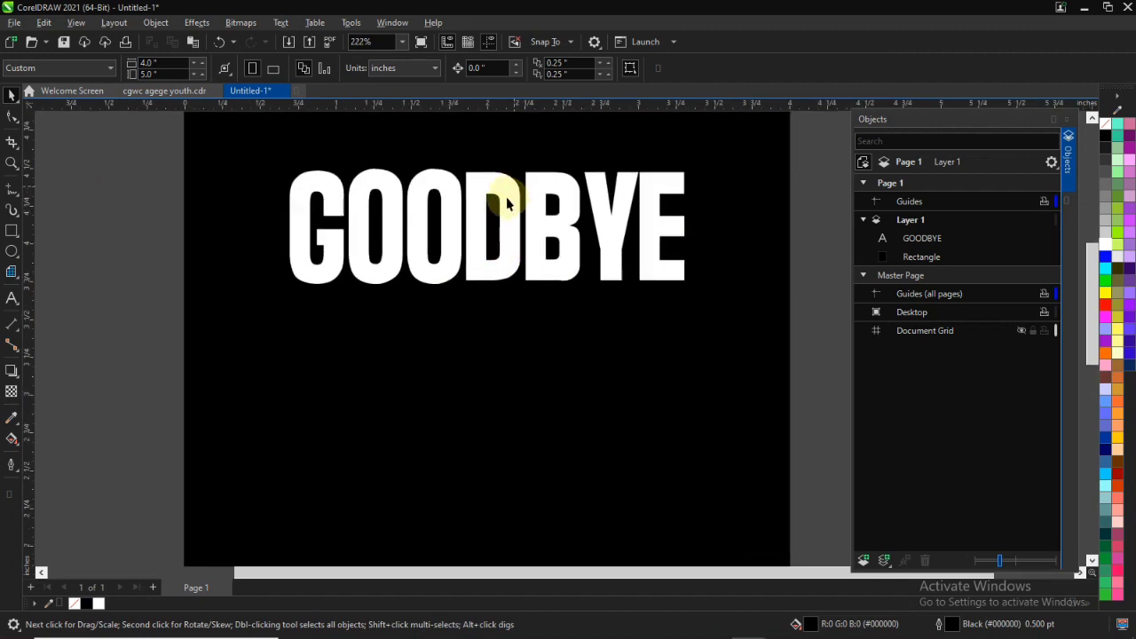
left_click(503, 200)
right_click(506, 202)
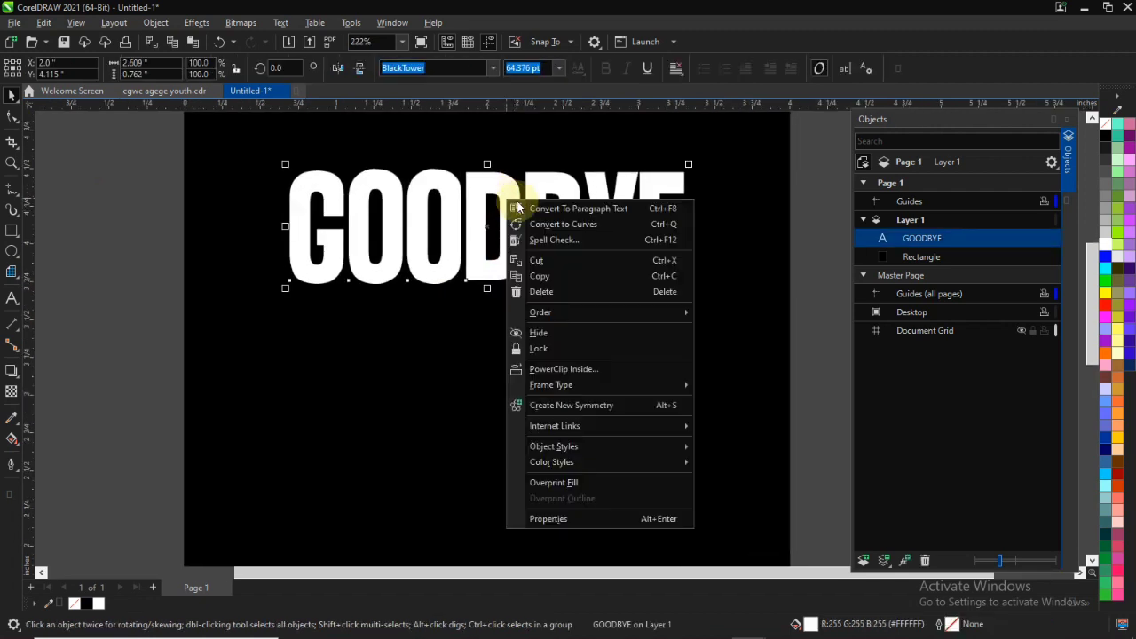
left_click(571, 225)
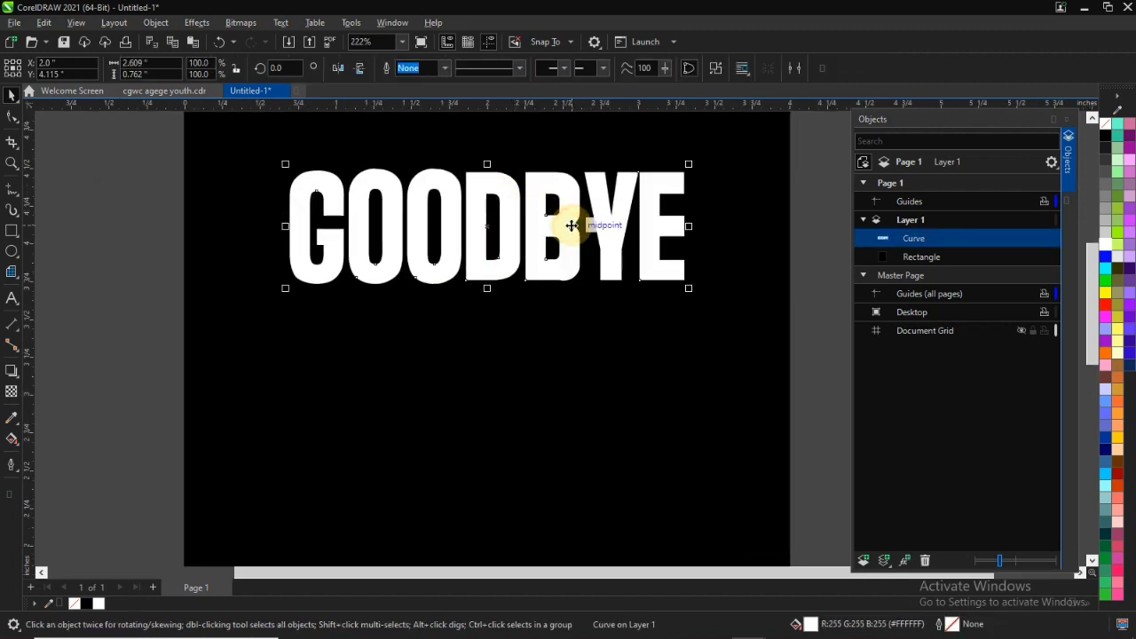
left_click(571, 229)
- With the Shape tool, marquee-select the nodes along the bottom edges of the GOODBYE letters
left_click(16, 119)
left_click(10, 120)
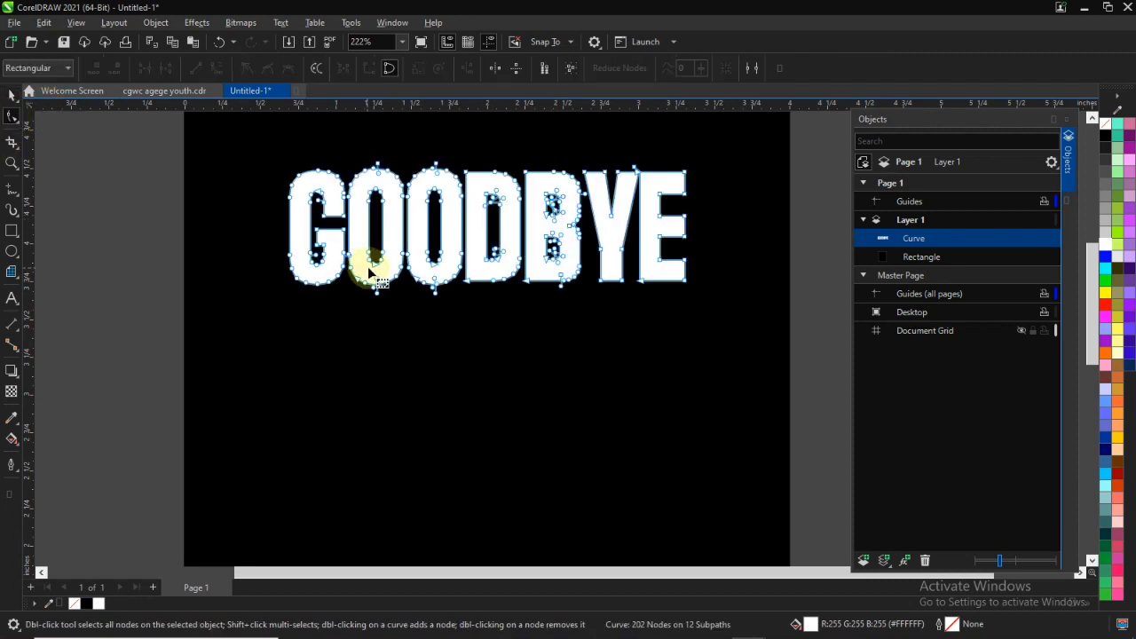
scroll(464, 306, "up", 2)
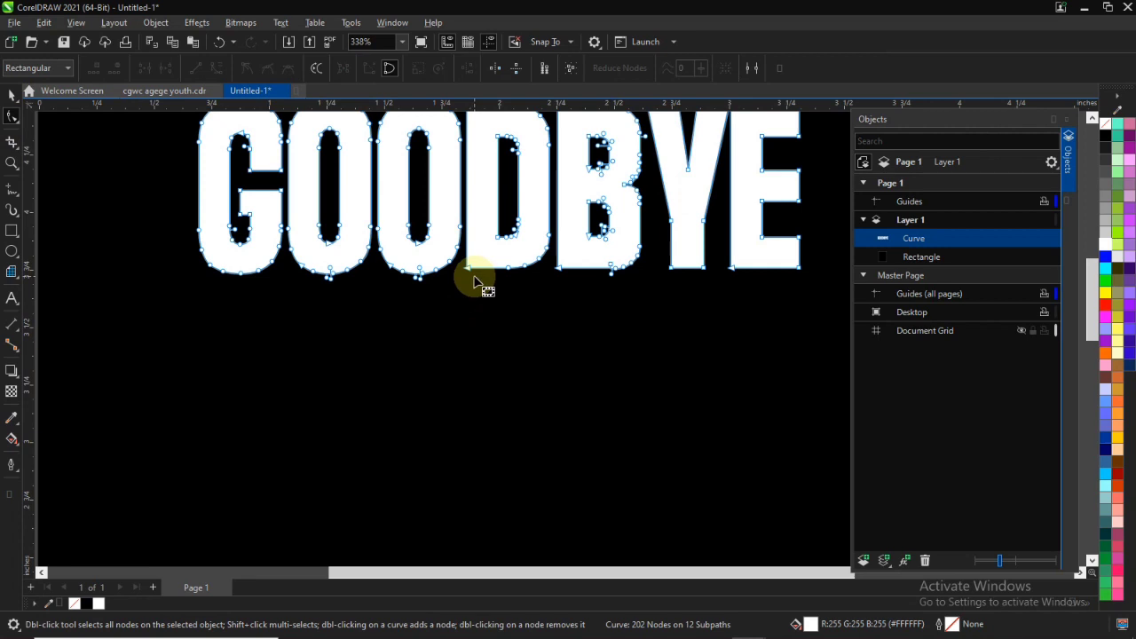
left_click_drag(160, 342, 854, 222)
left_click_drag(803, 272, 820, 345)
left_click_drag(673, 286, 158, 224)
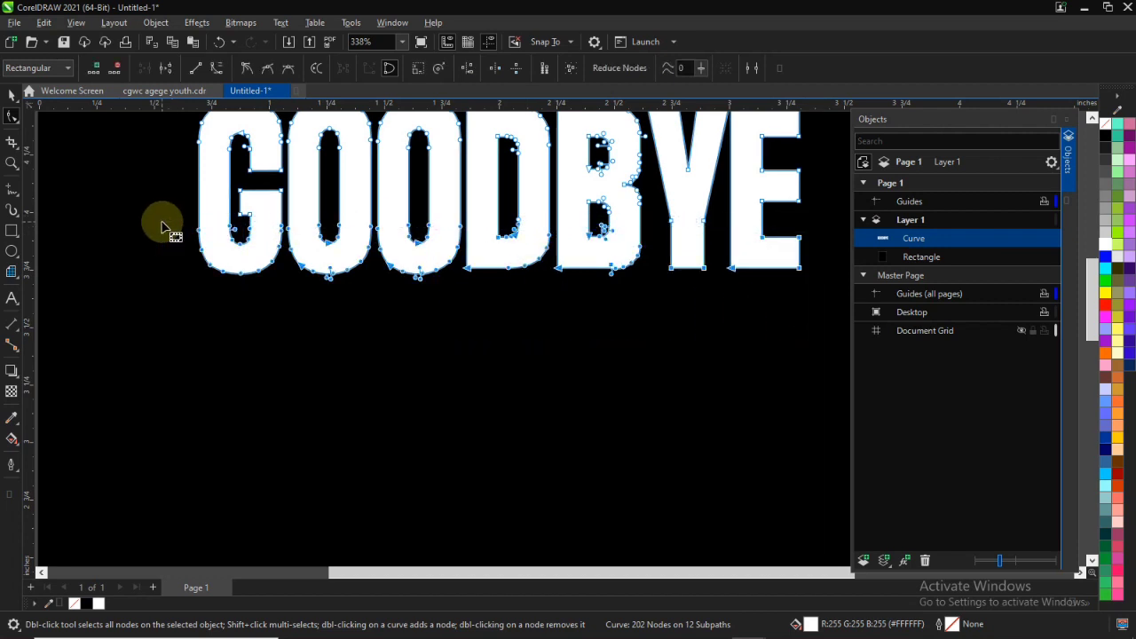
scroll(844, 280, "down", 3)
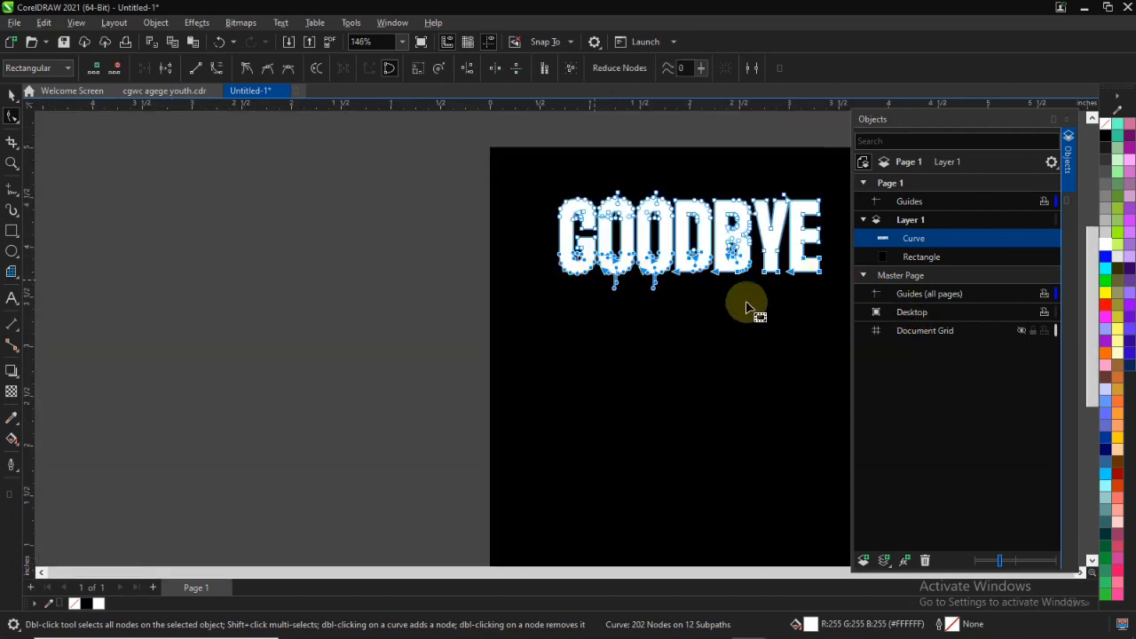
left_click_drag(820, 278, 838, 488)
key("space")
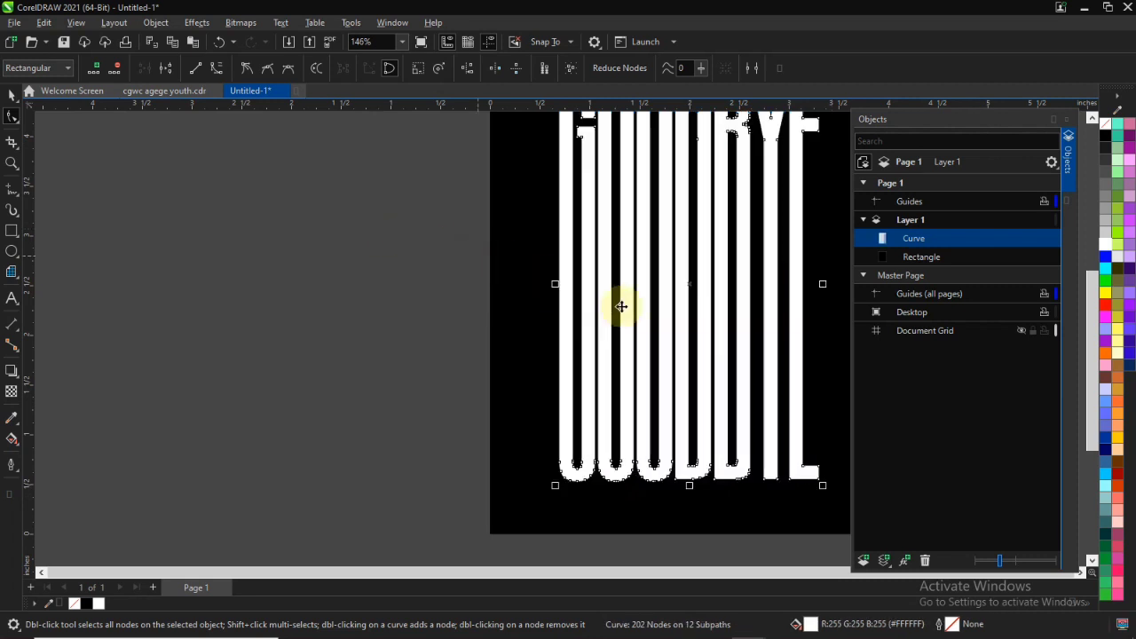
key("z")
right_click(706, 255)
left_click_drag(463, 151, 753, 446)
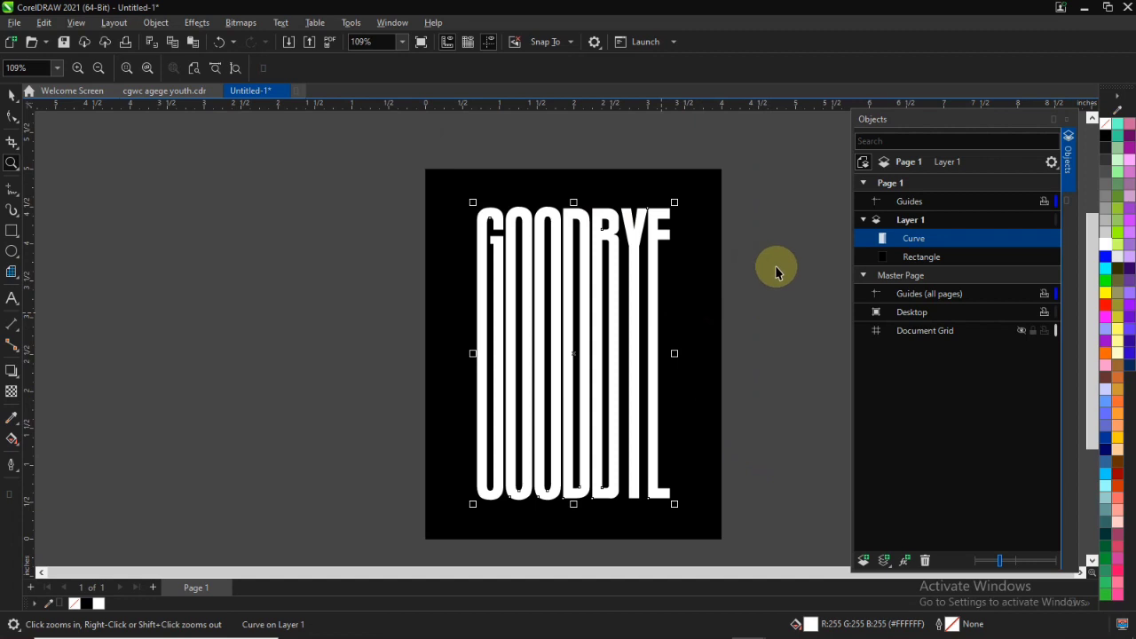
key("space")
scroll(635, 331, "up", 1)
key("Escape")
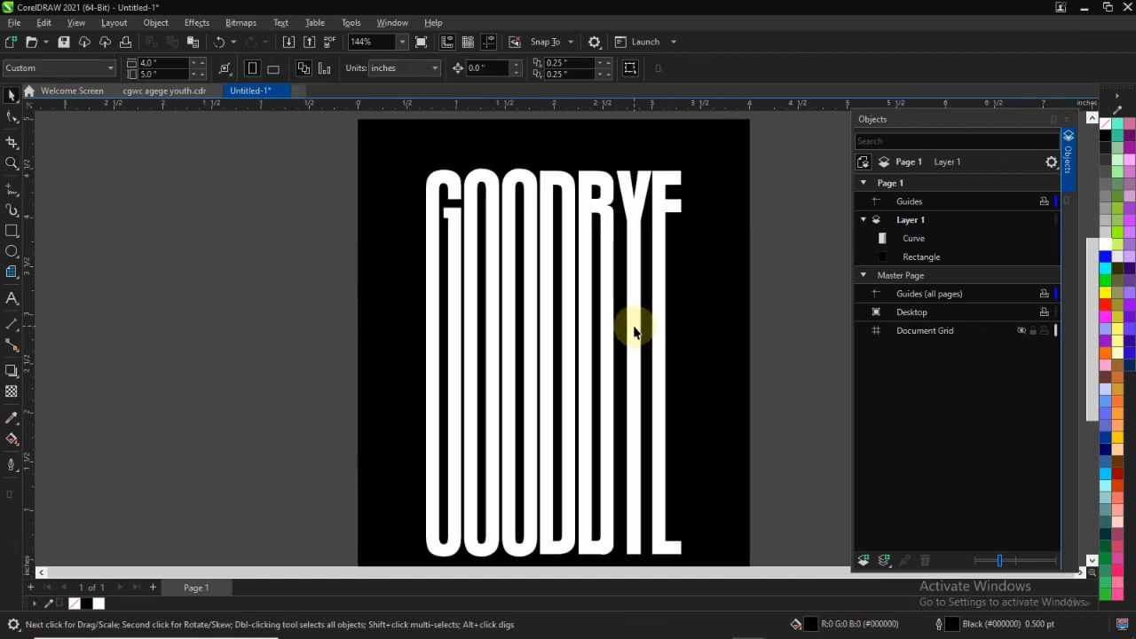
left_click(572, 216)
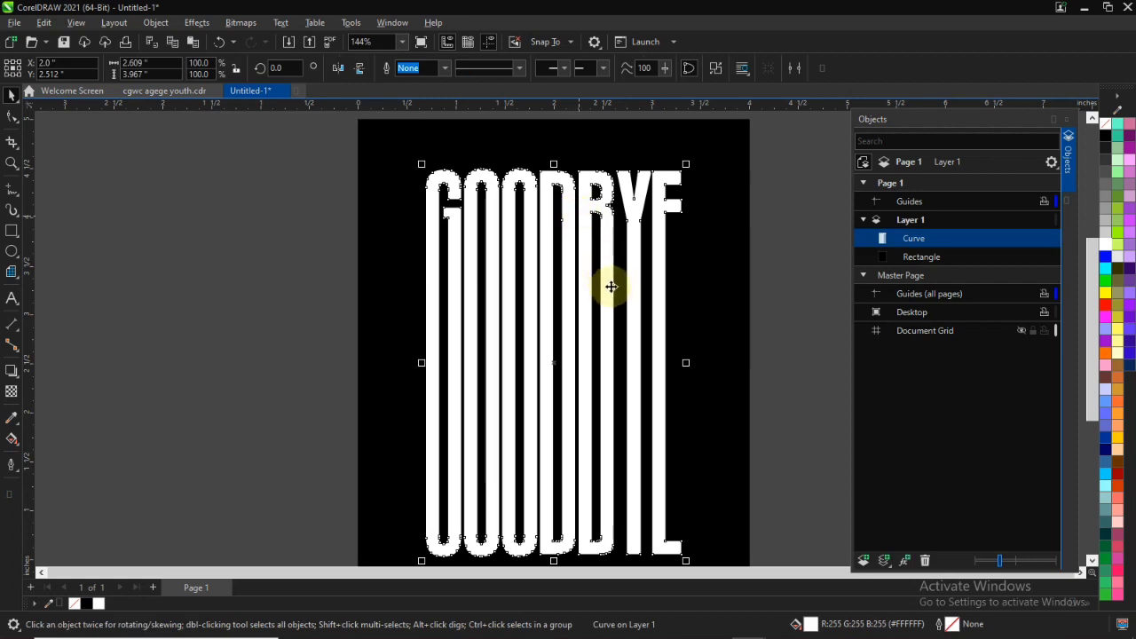
scroll(609, 286, "down", 1)
scroll(649, 331, "up", 1)
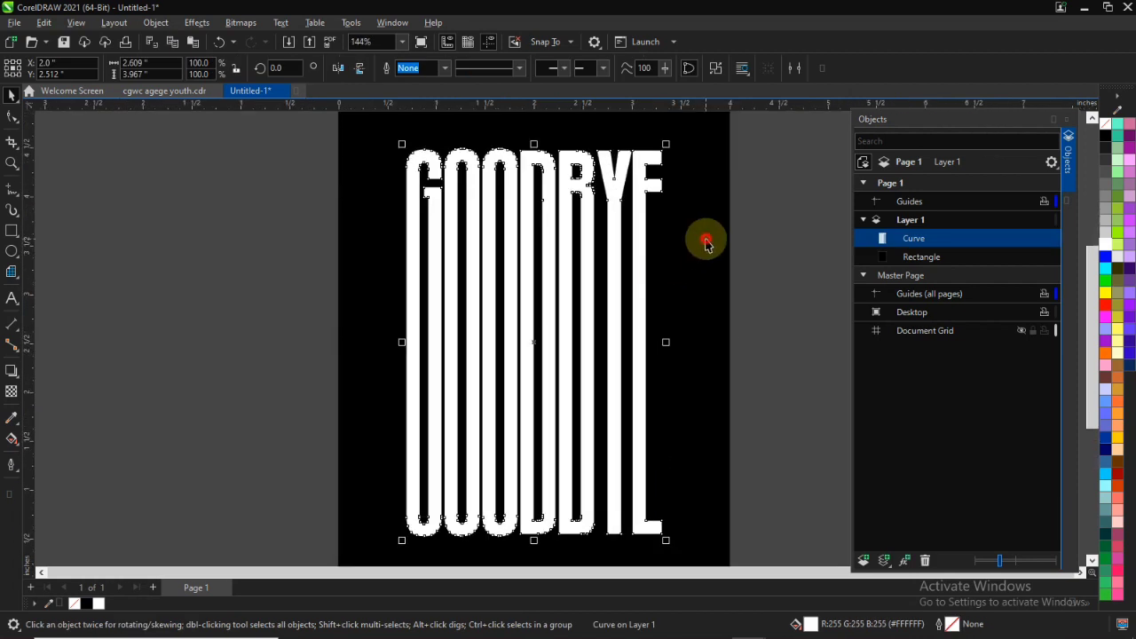
left_click(706, 242, "shift")
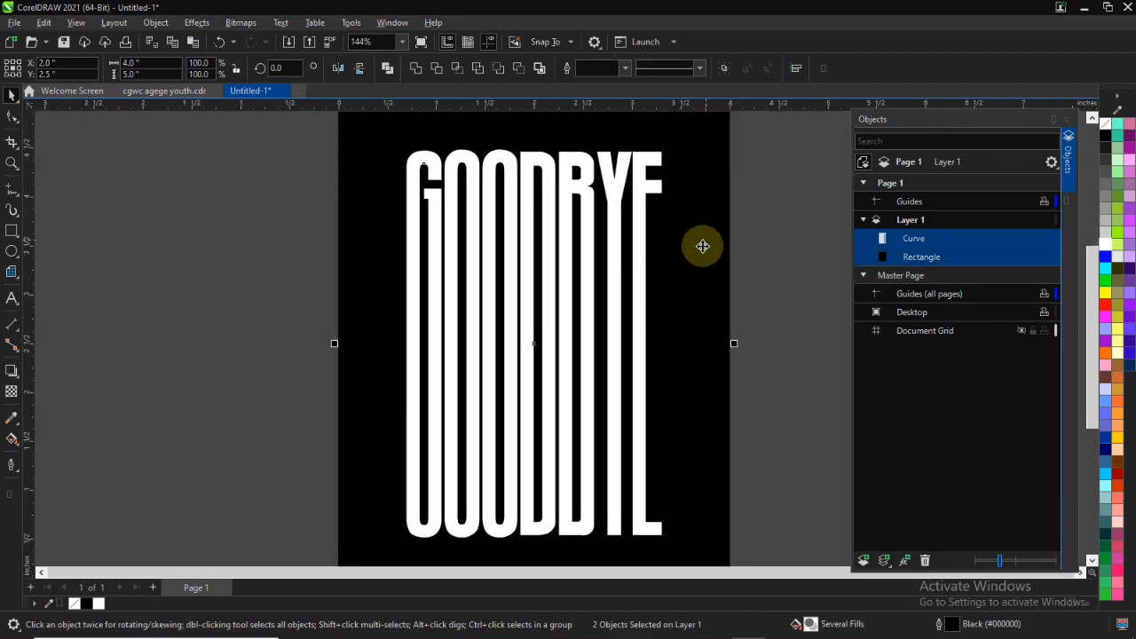
left_click(588, 207)
scroll(602, 204, "up", 1)
scroll(602, 204, "down", 1)
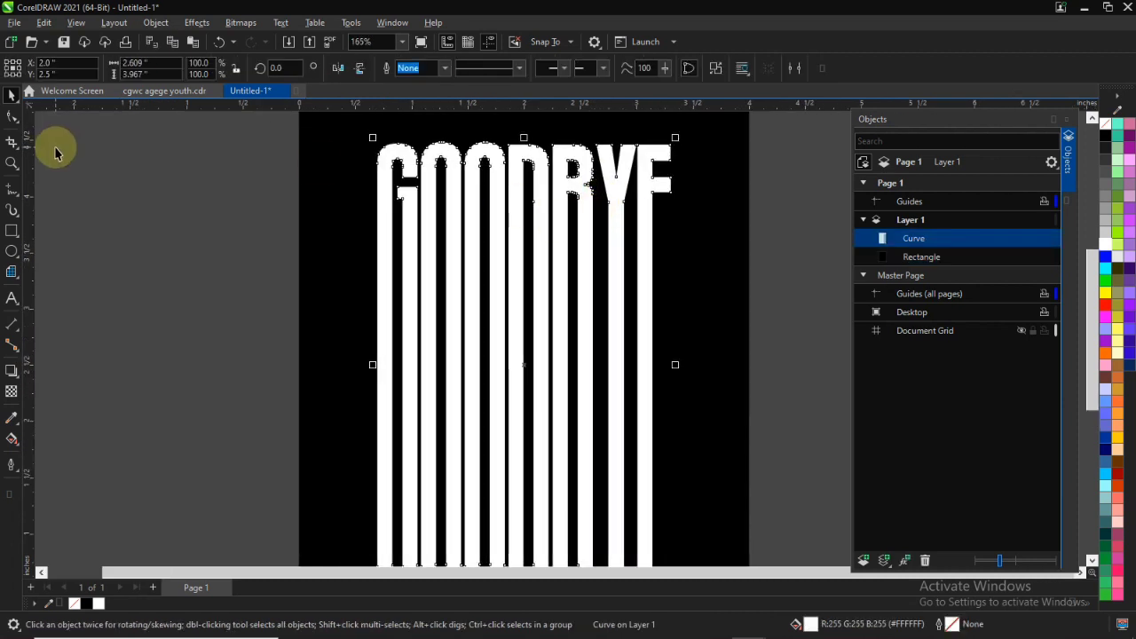
scroll(59, 152, "down", 1)
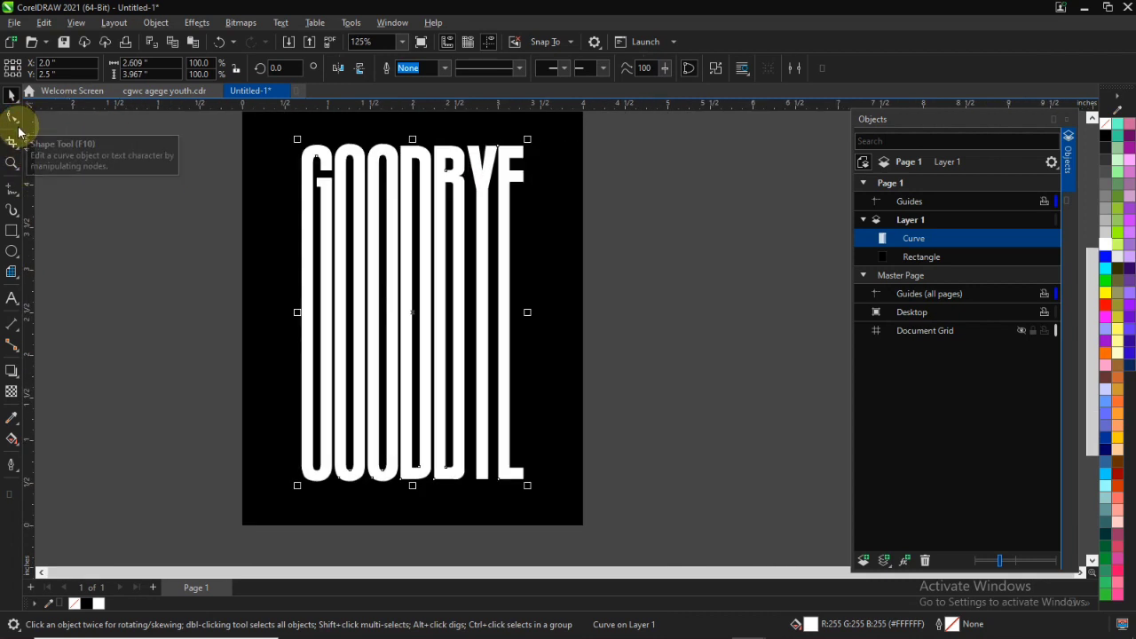
- Switch to the Smear tool and reduce its nib size to 0.92 inches
left_click(18, 124)
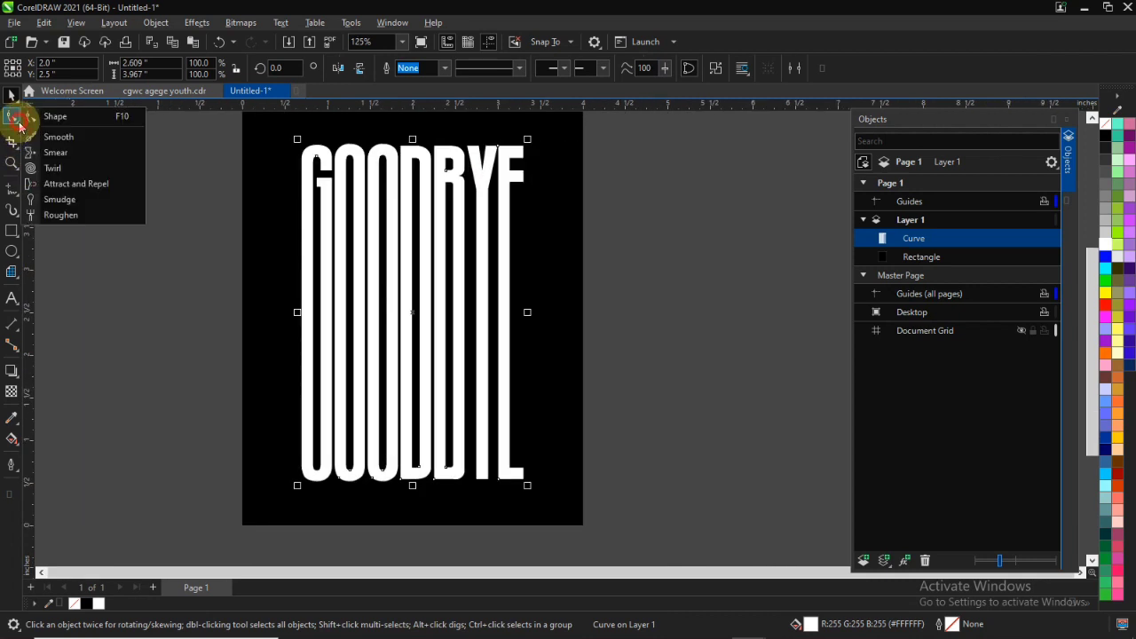
left_click(82, 152)
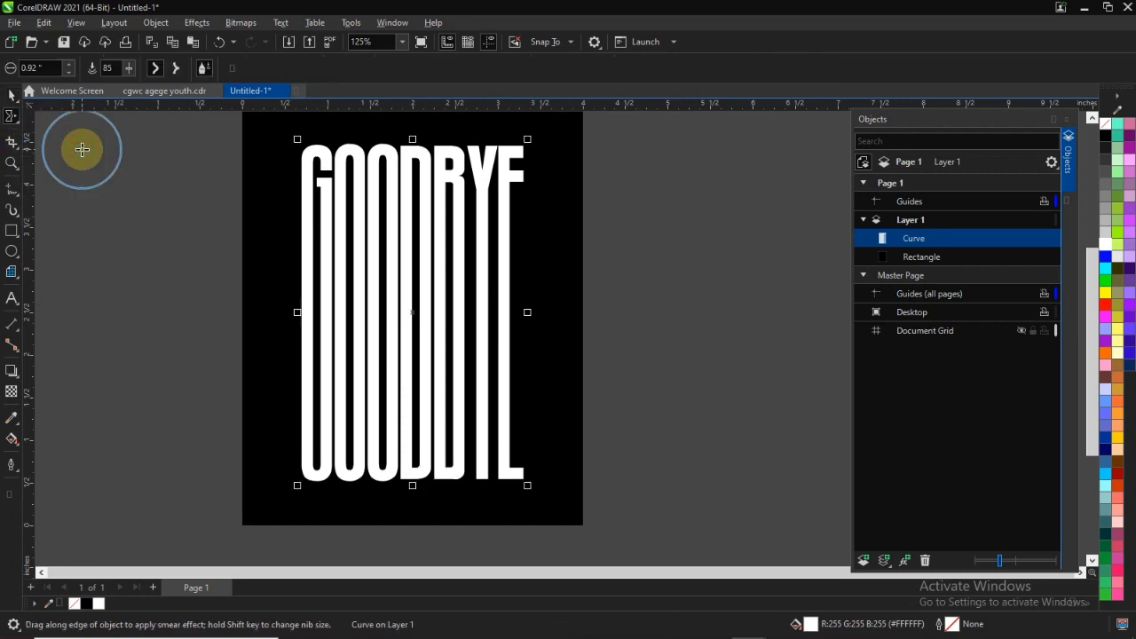
left_click(68, 71)
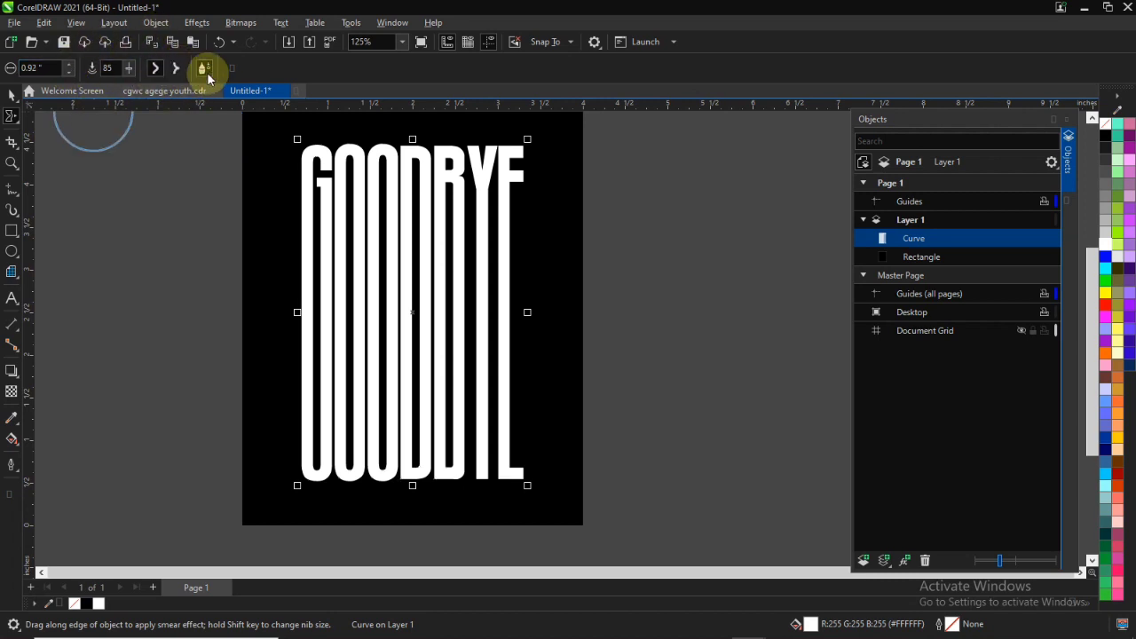
scroll(343, 241, "up", 1)
- Smear GOODBYE's upper stems rightward into a wave, then try a leftward smear on the lower stems
mouse_move(280, 216)
left_mouse_down()
mouse_move(494, 238)
mouse_move(592, 232)
left_mouse_up()
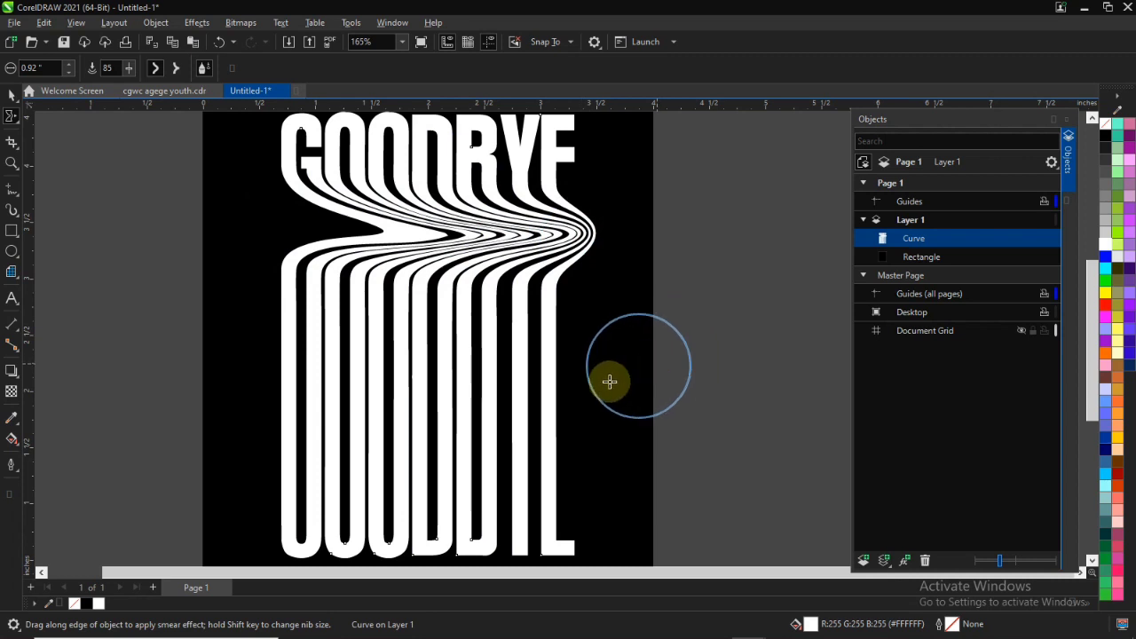
left_click(556, 430)
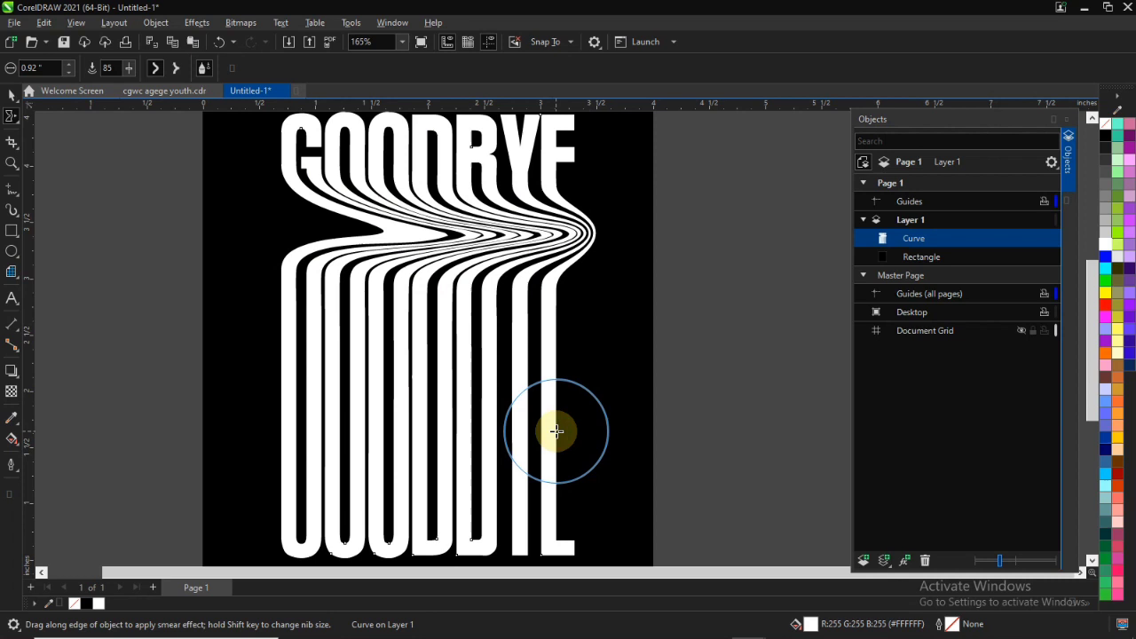
mouse_move(557, 431)
left_mouse_down()
mouse_move(418, 406)
mouse_move(249, 415)
left_mouse_up()
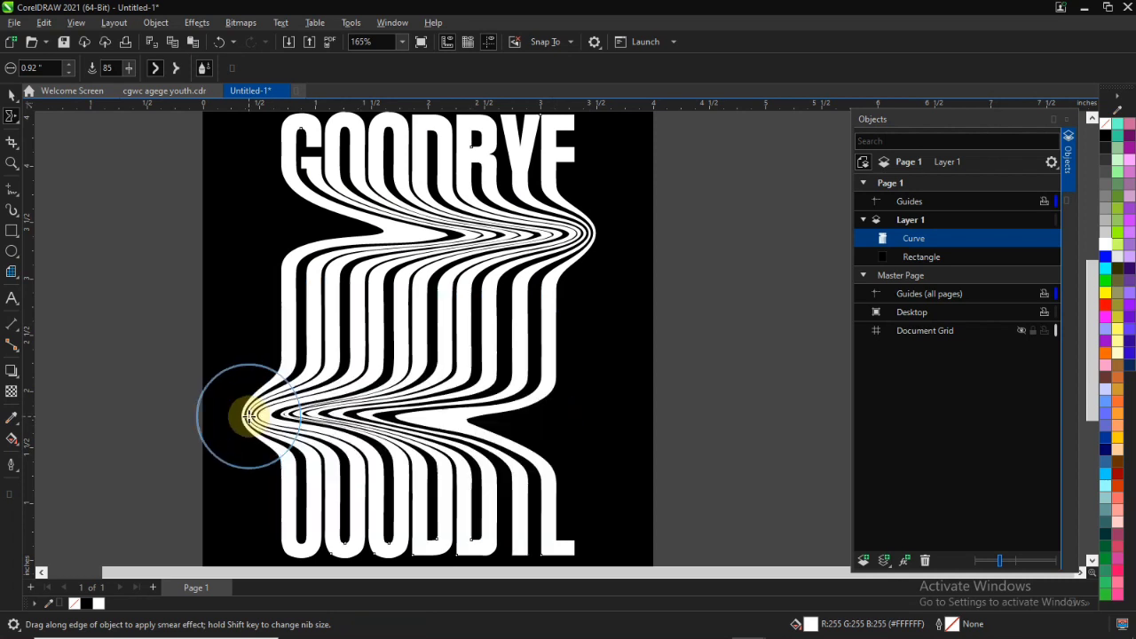
scroll(553, 380, "down", 2)
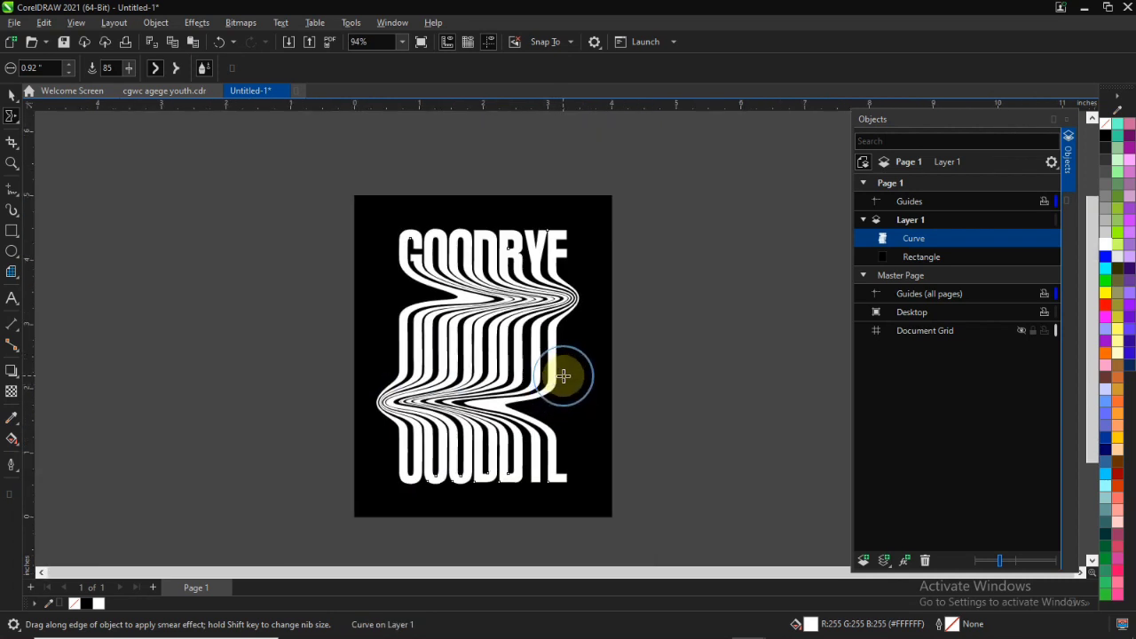
key("space")
scroll(539, 355, "up", 2)
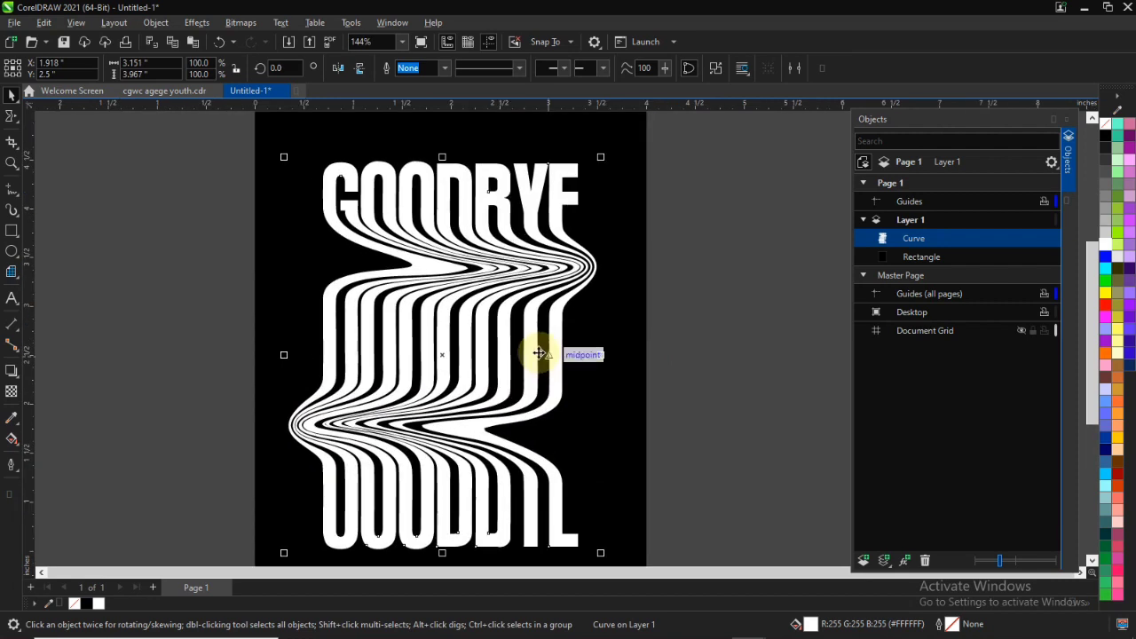
scroll(538, 352, "down", 1)
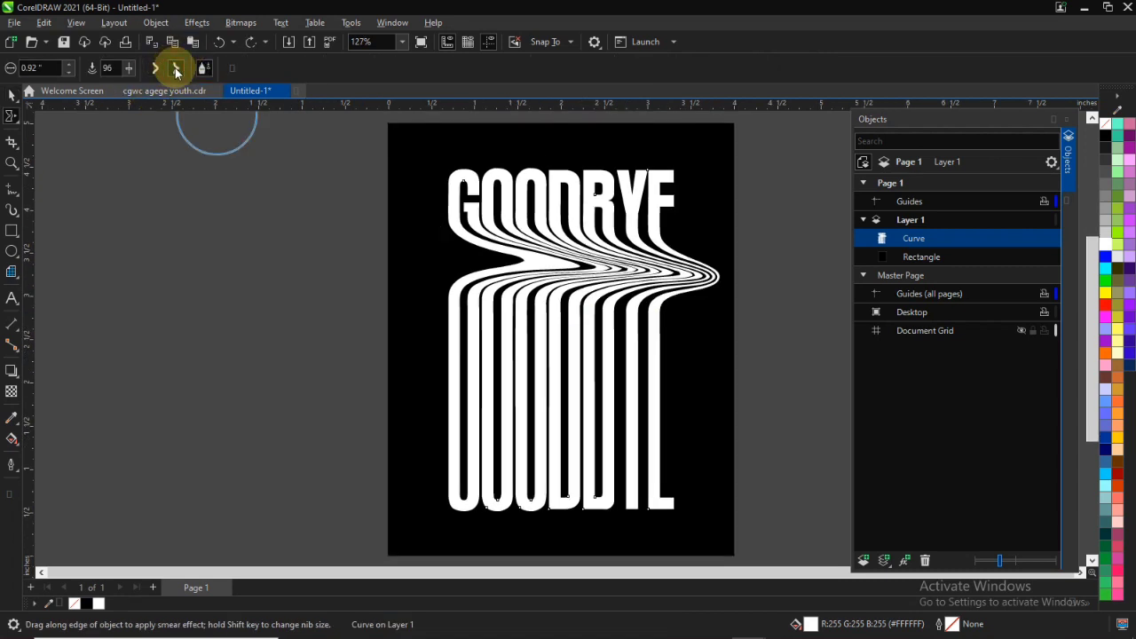
- Try leftward smears on the lower lettering, then undo them
left_click_drag(659, 439, 354, 415)
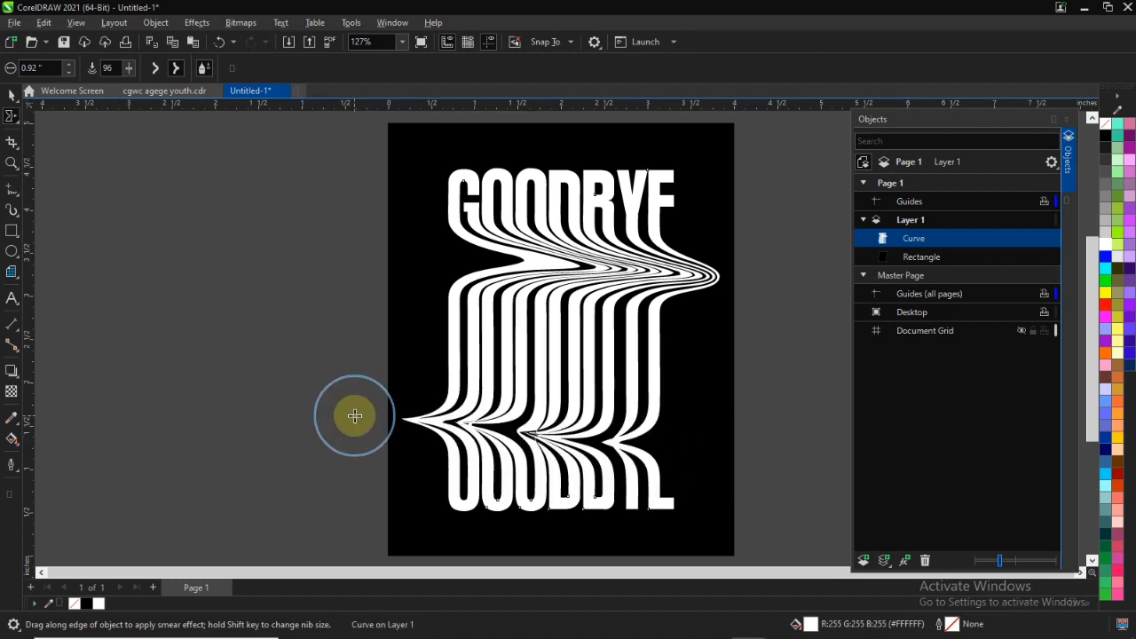
mouse_move(733, 431)
left_mouse_down()
mouse_move(657, 446)
mouse_move(432, 413)
left_mouse_up()
key("ctrl+z")
key("ctrl+z")
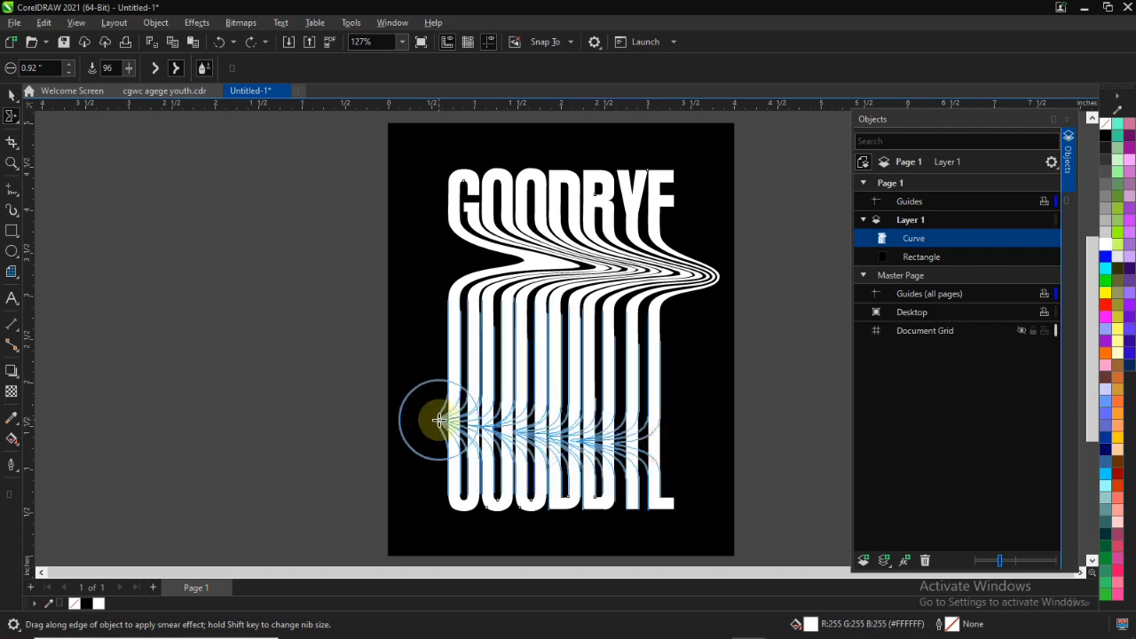
key("ctrl+z")
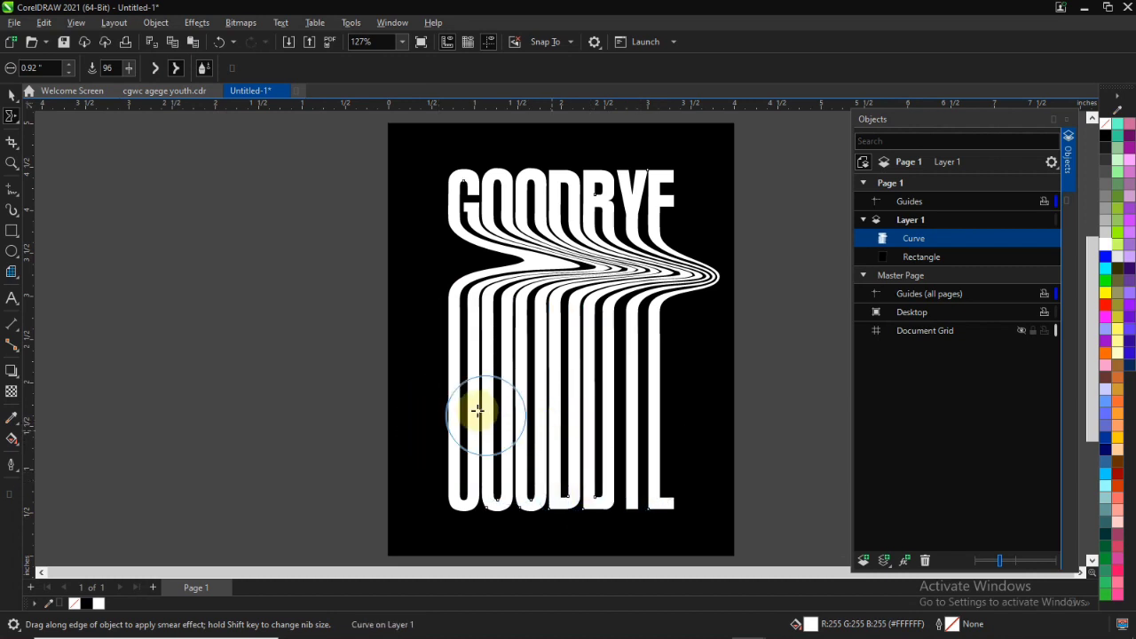
- Set Smear pressure to 86 and smear the lower stems rightward into a second ripple
left_click_drag(667, 462, 710, 468)
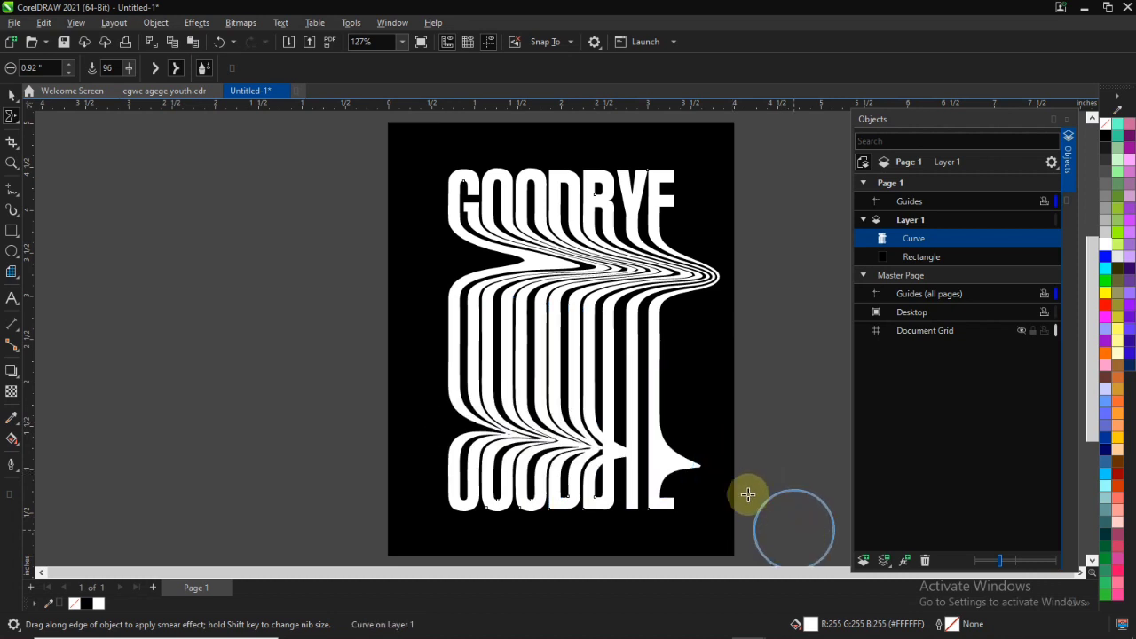
key("ctrl+z")
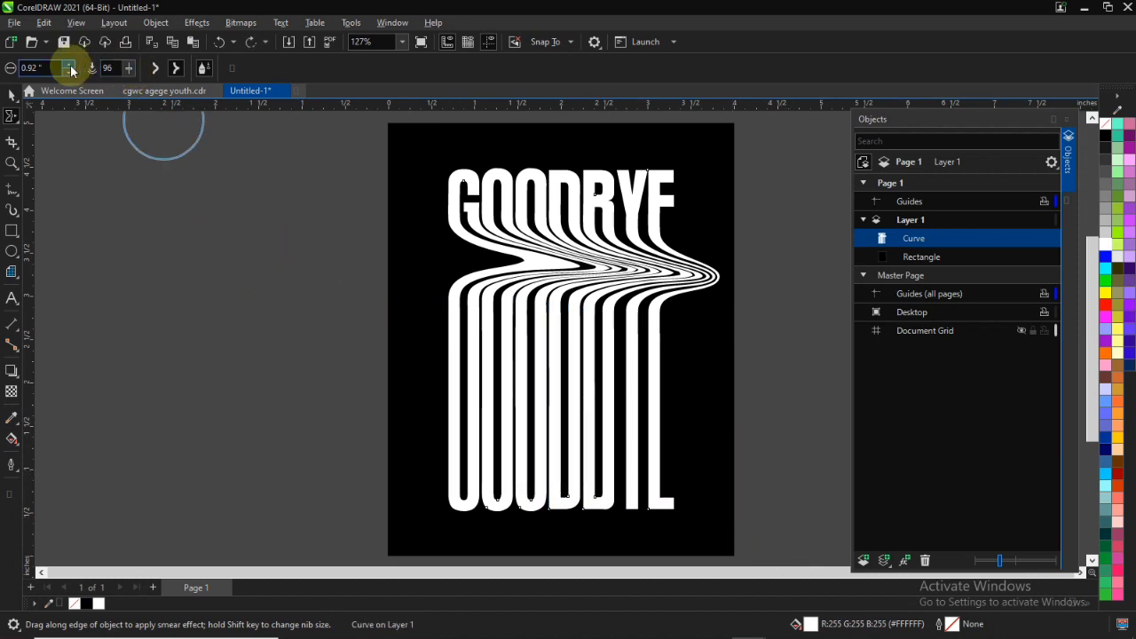
left_click(129, 69)
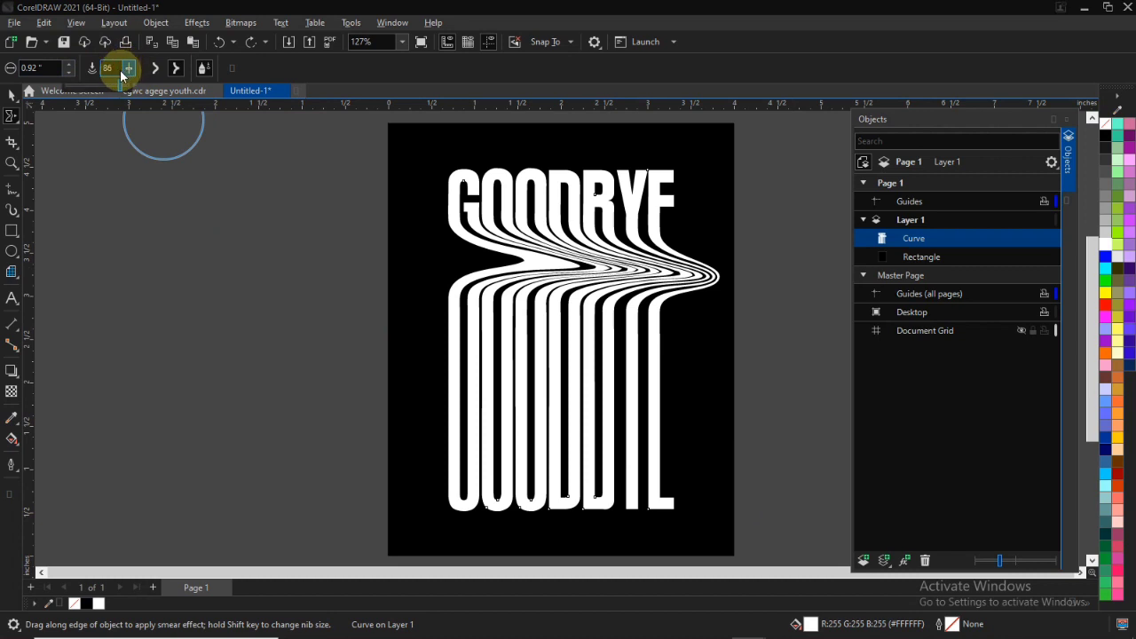
left_click_drag(448, 439, 684, 447)
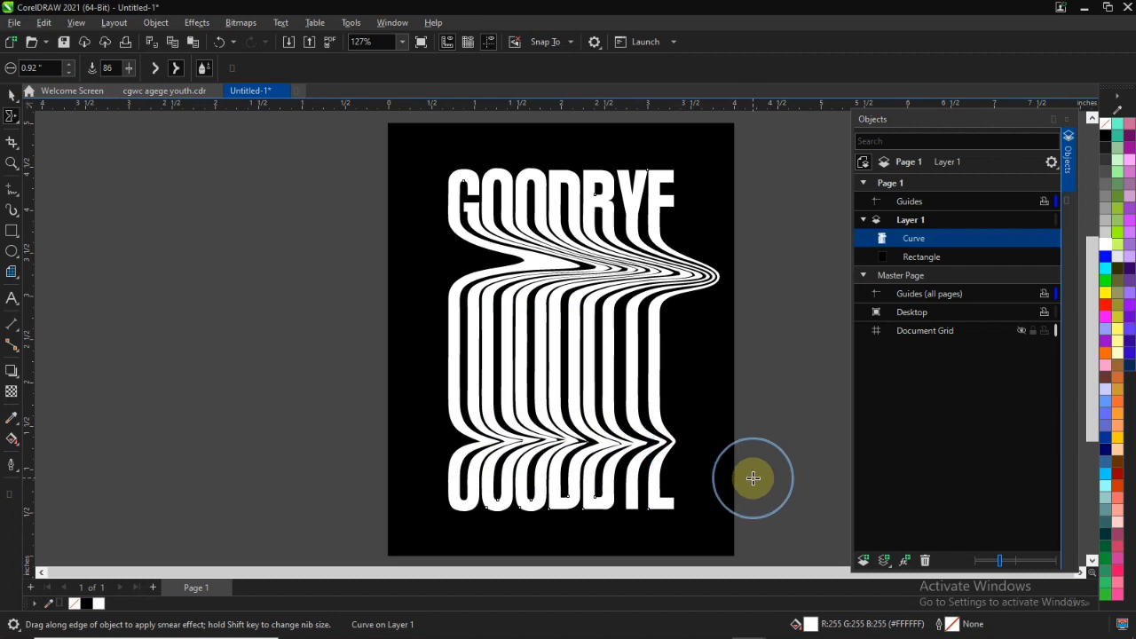
left_click(12, 95)
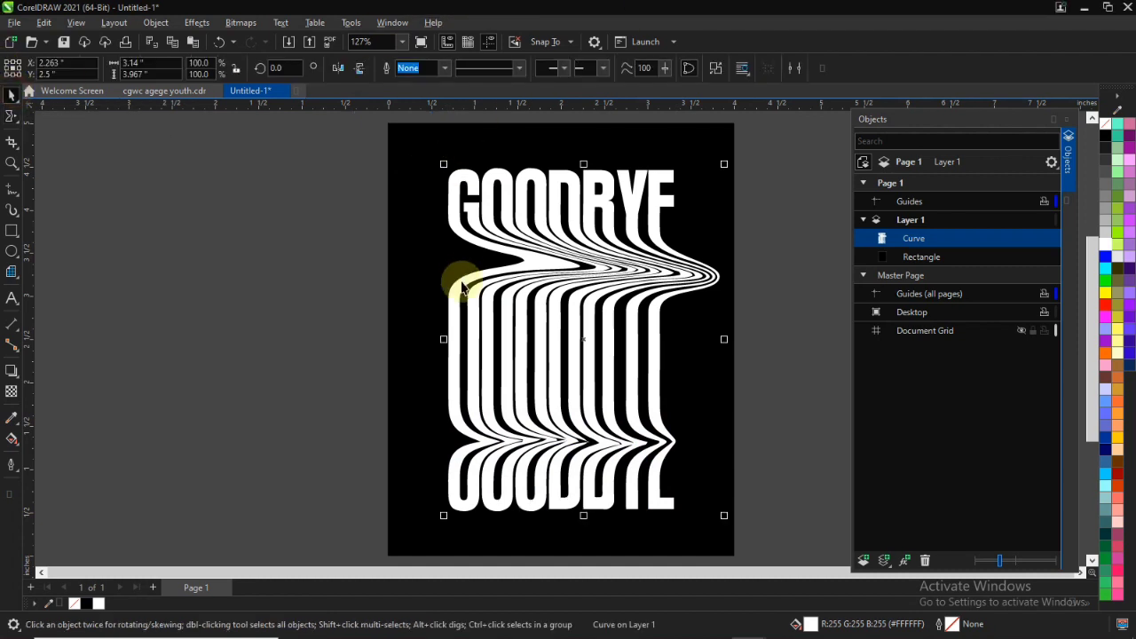
left_click(12, 116)
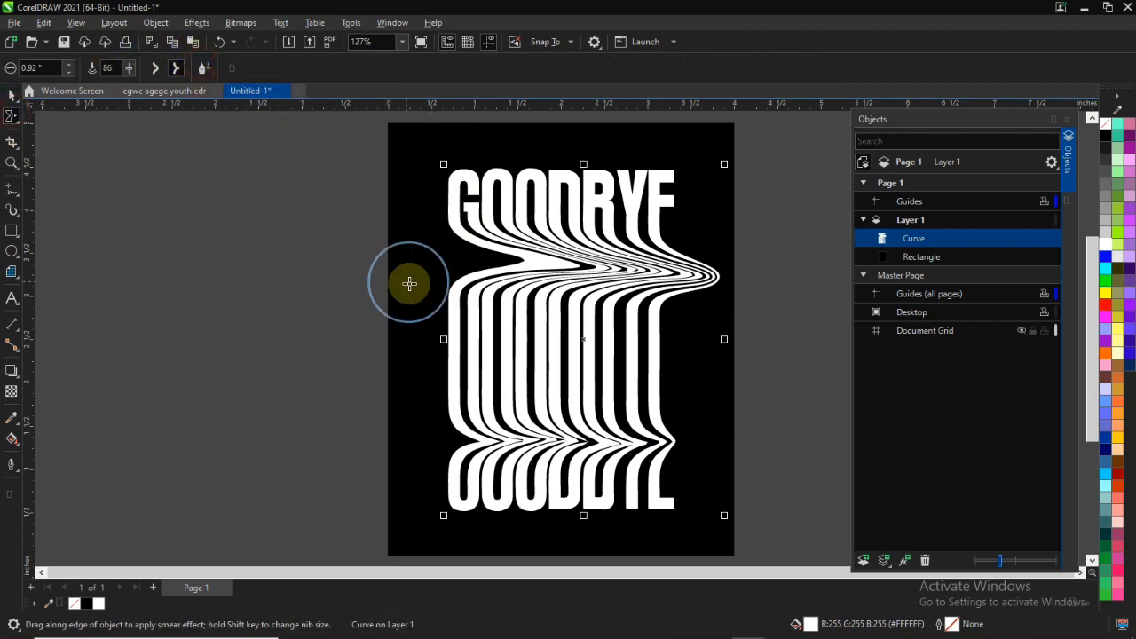
mouse_move(444, 344)
left_mouse_down()
mouse_move(609, 363)
mouse_move(672, 356)
mouse_move(702, 398)
mouse_move(742, 401)
left_mouse_up()
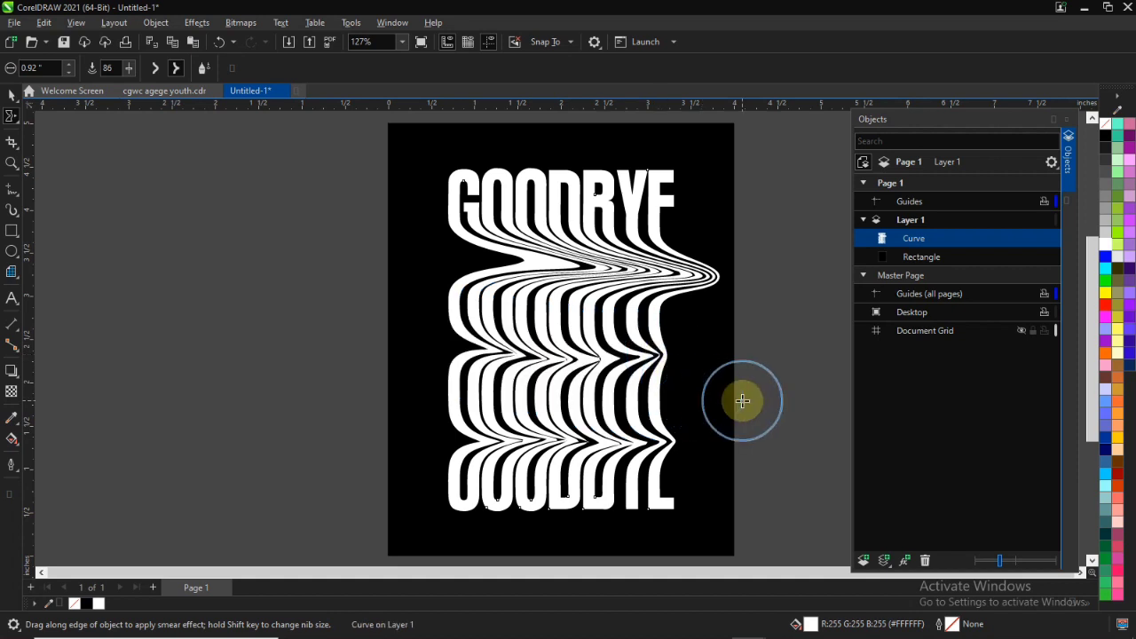
key("ctrl+z")
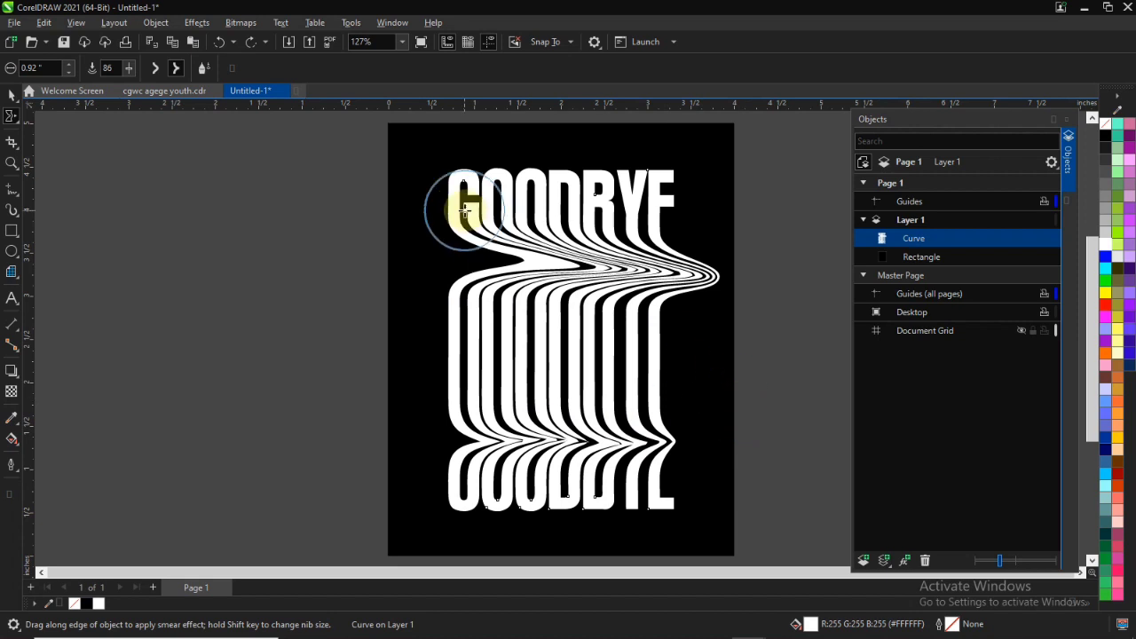